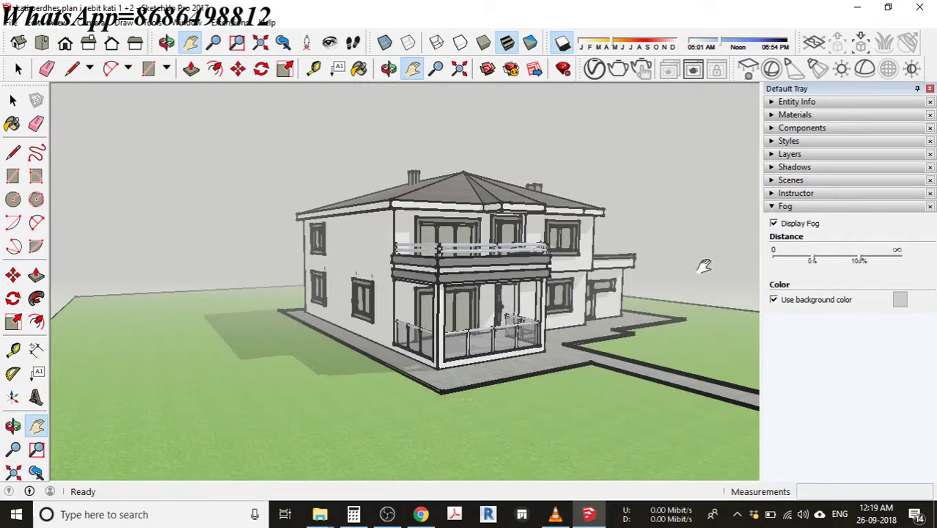
Orbit the fogged house from its side angle to a lower, front-facing view
{"action": "middle_click_drag", "start_coordinate": [517, 269], "coordinate": [558, 321]}
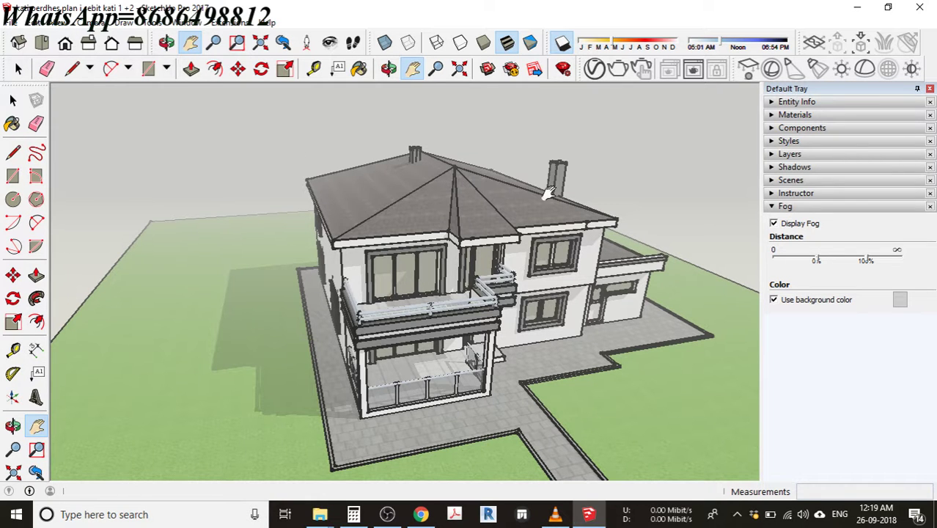
{"action": "middle_click_drag", "start_coordinate": [516, 293], "coordinate": [477, 246]}
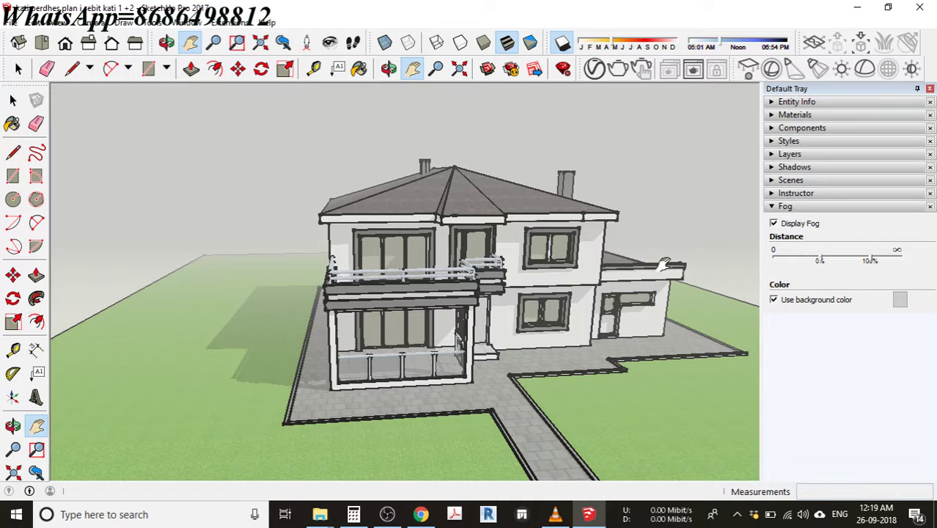
Uncheck Display Fog and switch the camera to Standard Views > Front
{"action": "left_click", "coordinate": [774, 224]}
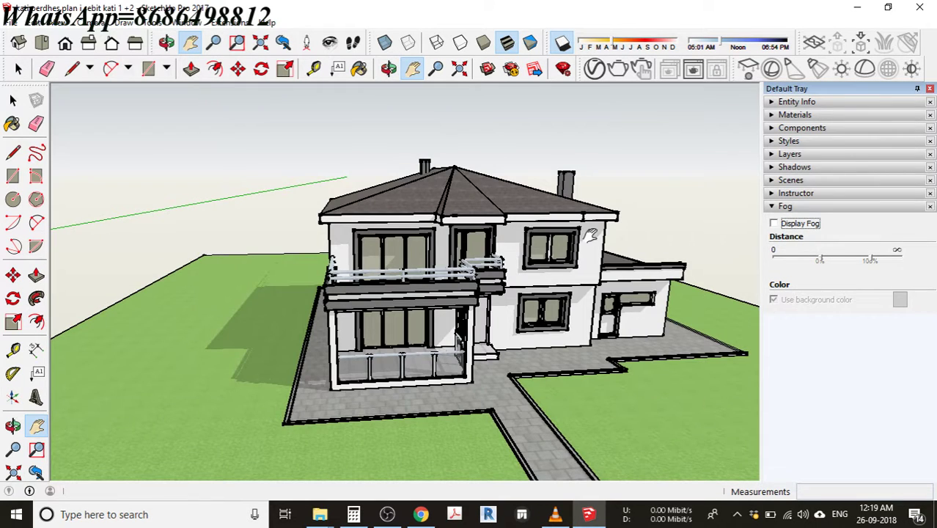
{"action": "middle_click_drag", "start_coordinate": [557, 253], "coordinate": [495, 219]}
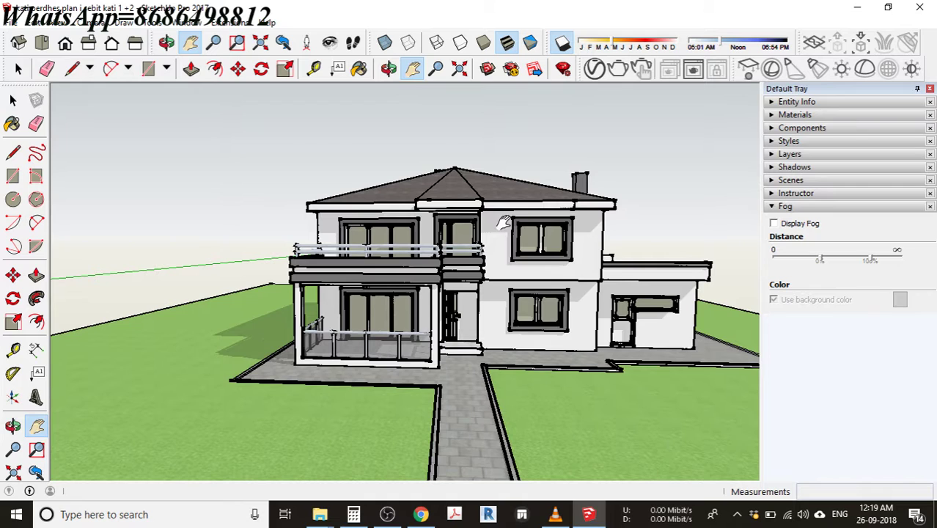
{"action": "left_click", "coordinate": [88, 24]}
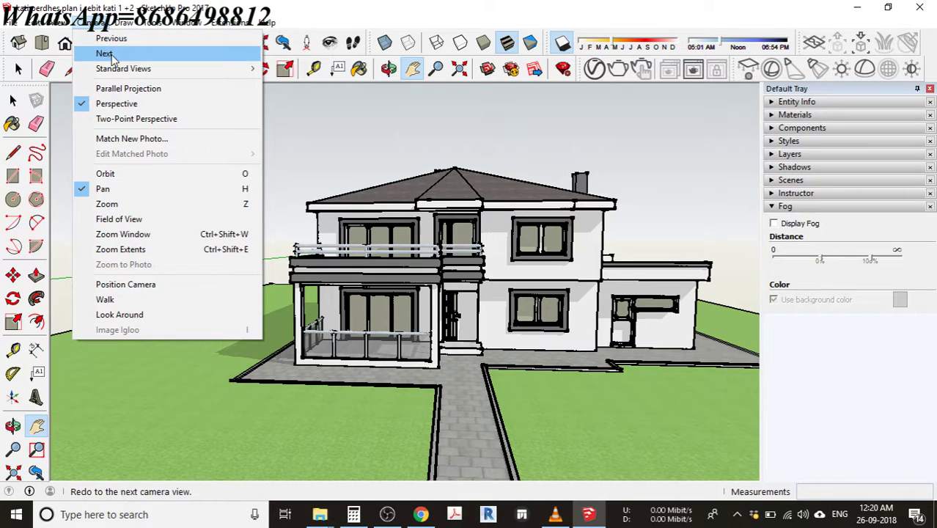
{"action": "mouse_move", "coordinate": [153, 70]}
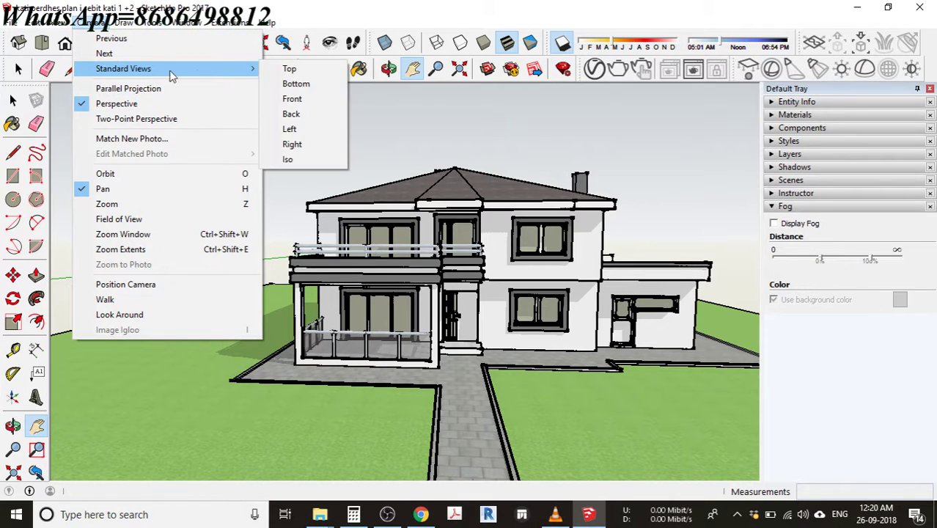
{"action": "left_click", "coordinate": [292, 101]}
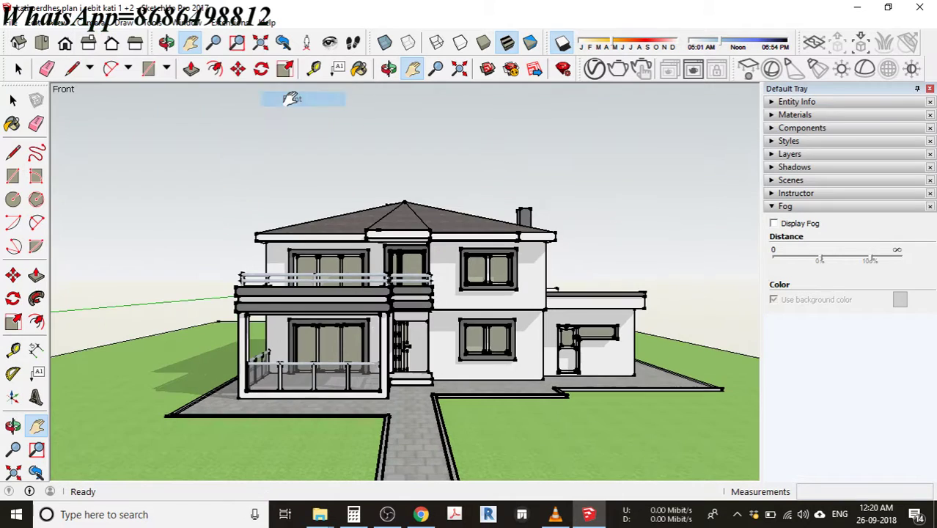
Add Scene 1 from the front view, keeping 'Save as a new style'
{"action": "left_click", "coordinate": [777, 182]}
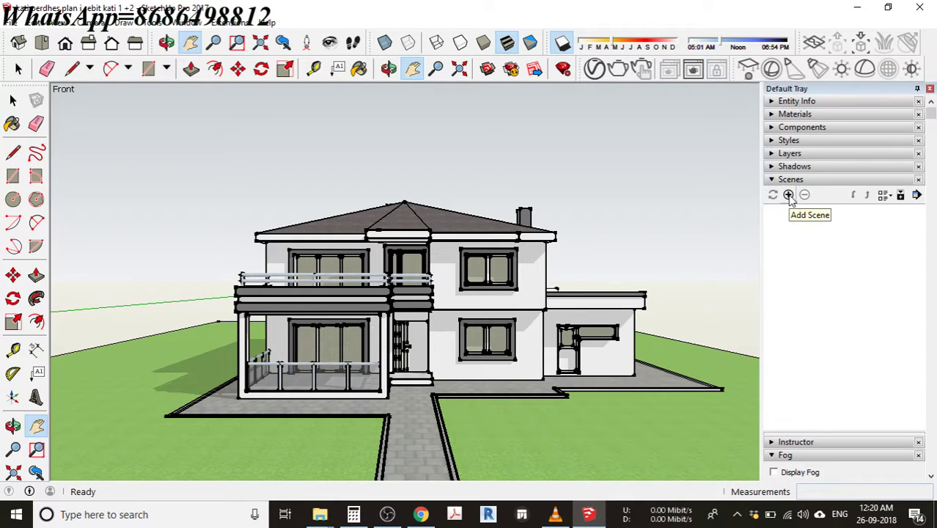
{"action": "left_click", "coordinate": [788, 195]}
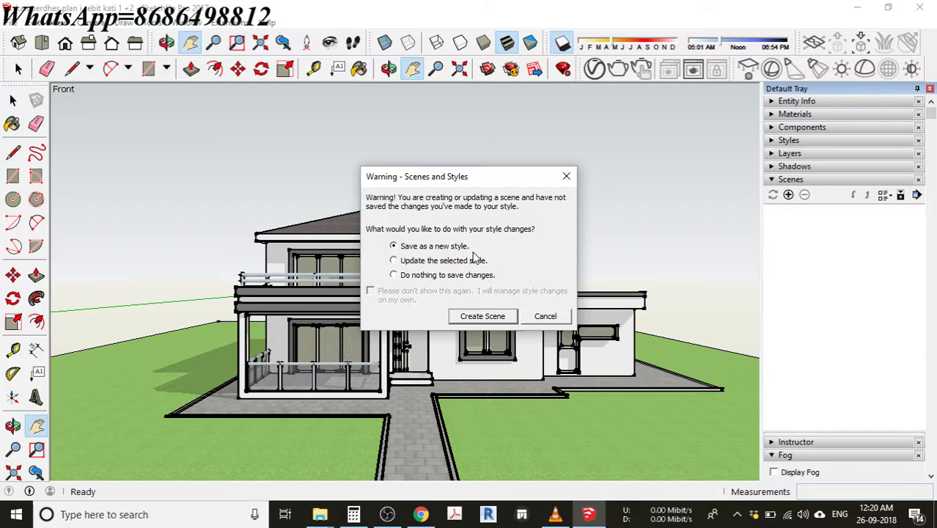
{"action": "left_click", "coordinate": [484, 318]}
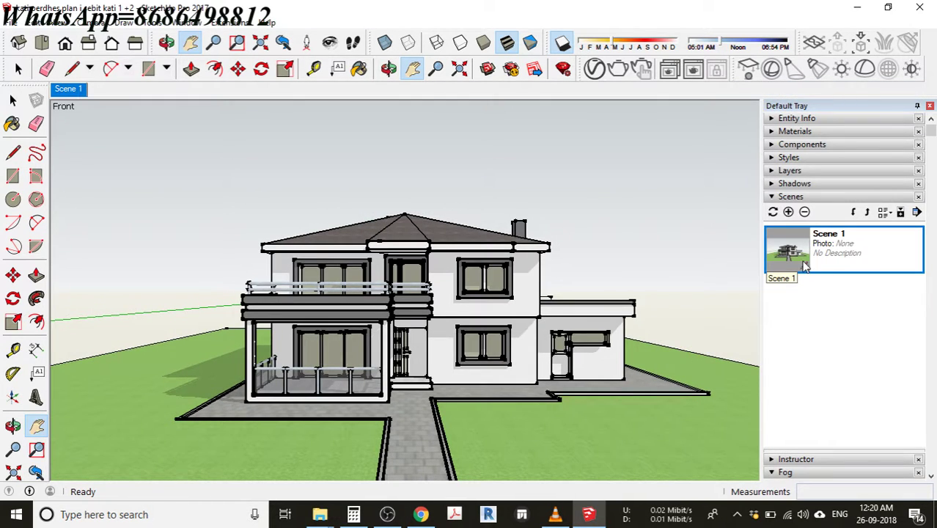
Orbit and pan to an elevated three-quarter view of the house and save it as Scene 2
{"action": "middle_click_drag", "start_coordinate": [536, 320], "coordinate": [535, 319]}
{"action": "key", "text": "h"}
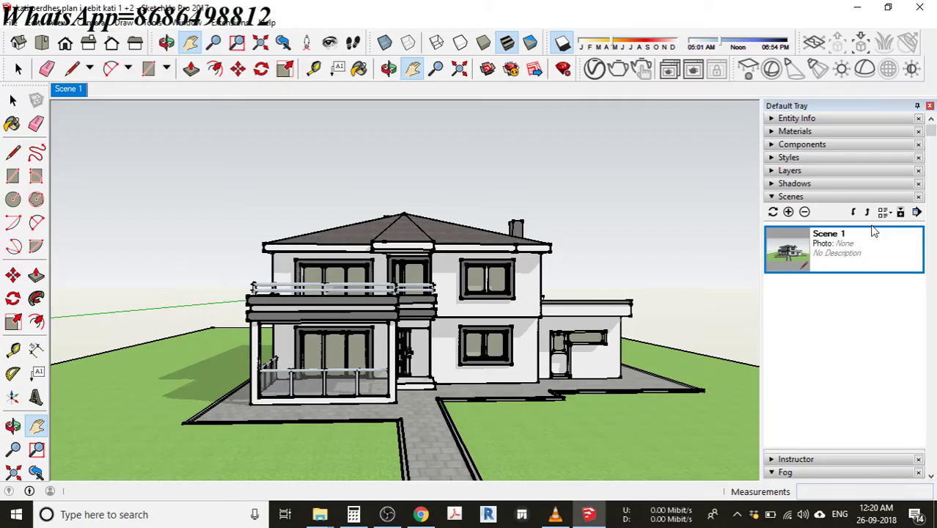
{"action": "middle_click_drag", "start_coordinate": [358, 270], "coordinate": [471, 311]}
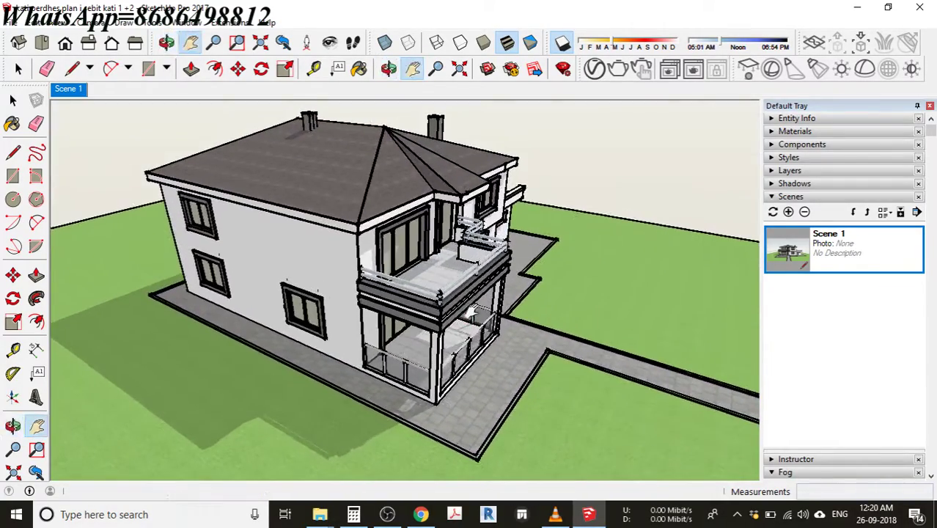
{"action": "left_click", "coordinate": [788, 212]}
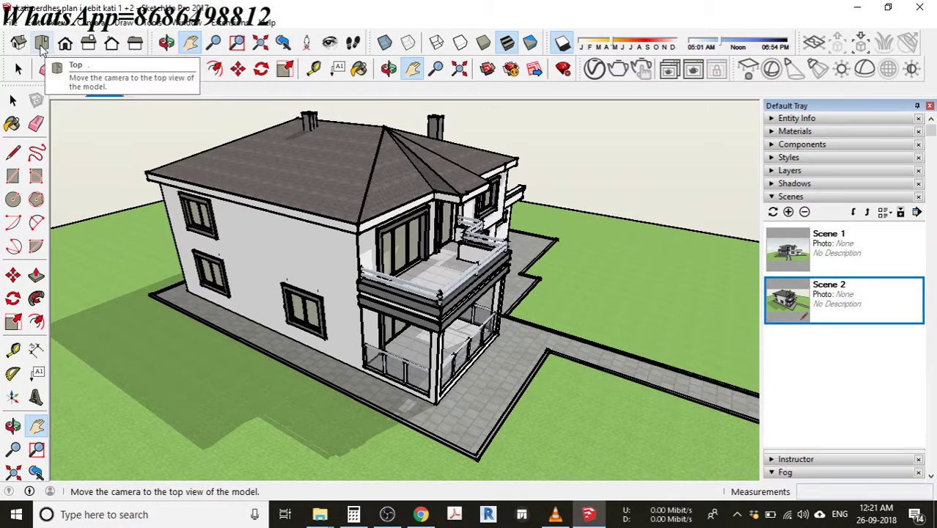
Save a parallel-projection Top view as Scene 3, then return to the Scene 1 tab
{"action": "left_click", "coordinate": [42, 45]}
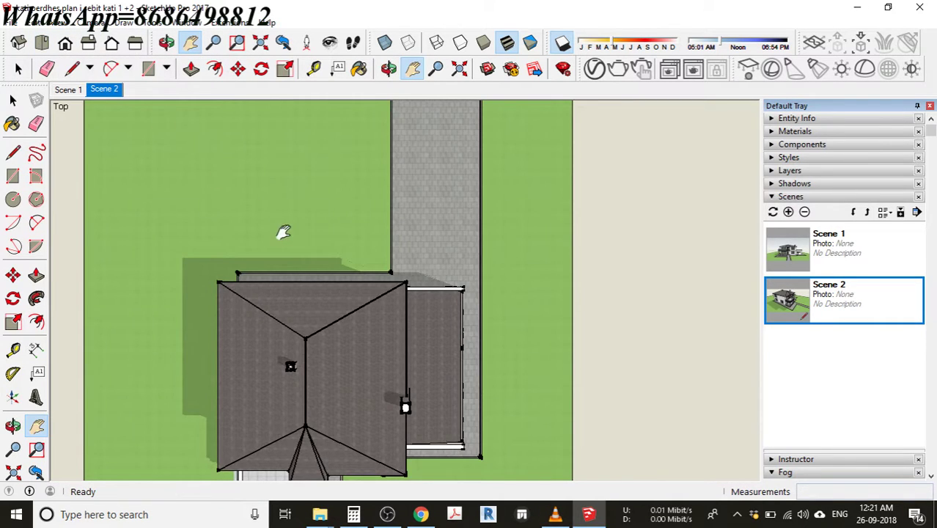
{"action": "scroll", "coordinate": [286, 264], "scroll_direction": "down", "scroll_amount": 5}
{"action": "scroll", "coordinate": [302, 293], "scroll_direction": "up", "scroll_amount": 1}
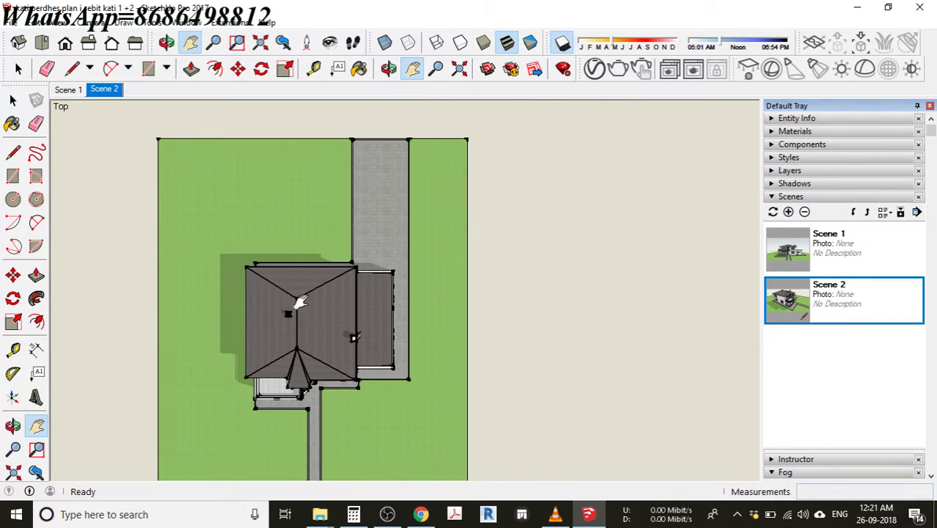
{"action": "left_click", "coordinate": [93, 25]}
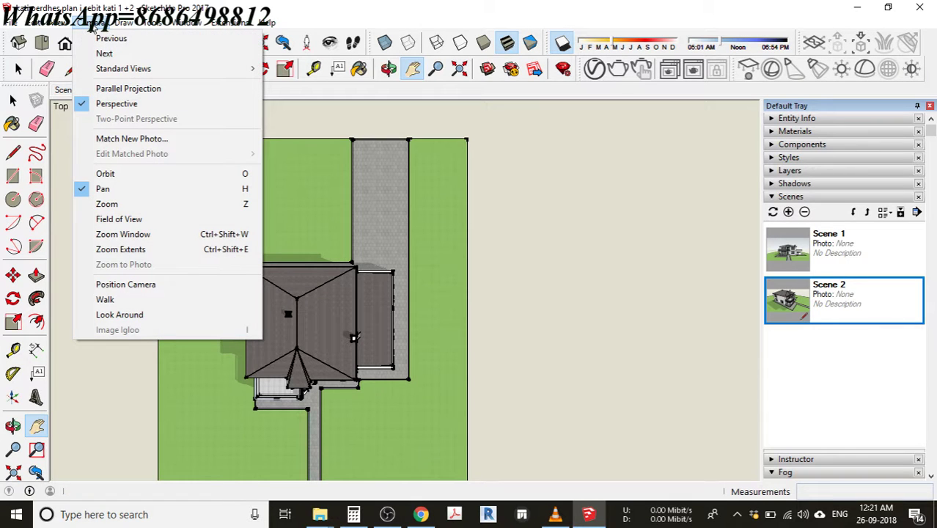
{"action": "left_click", "coordinate": [126, 90]}
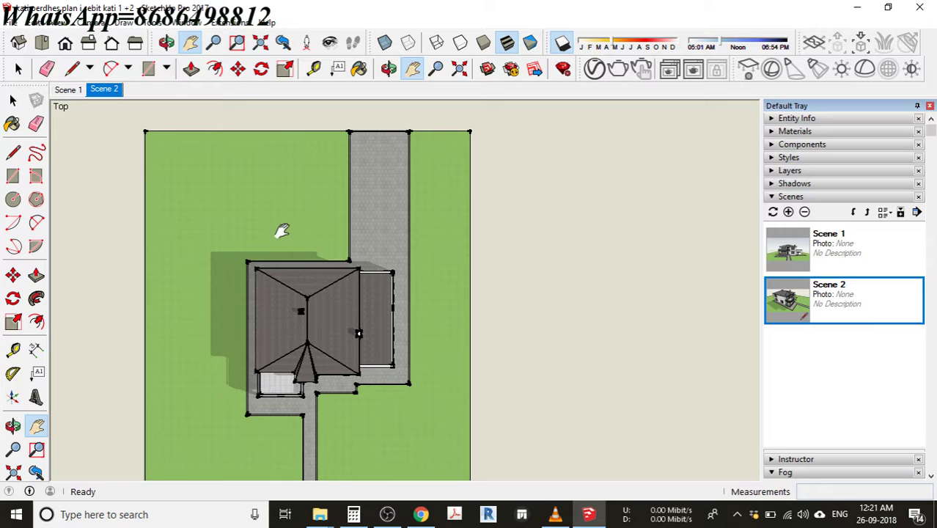
{"action": "left_click", "coordinate": [788, 212]}
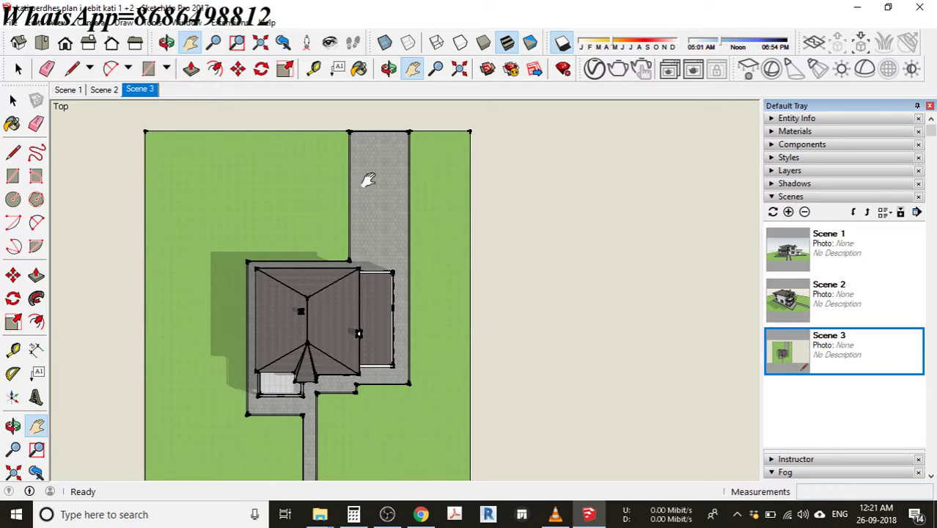
{"action": "left_click", "coordinate": [70, 90]}
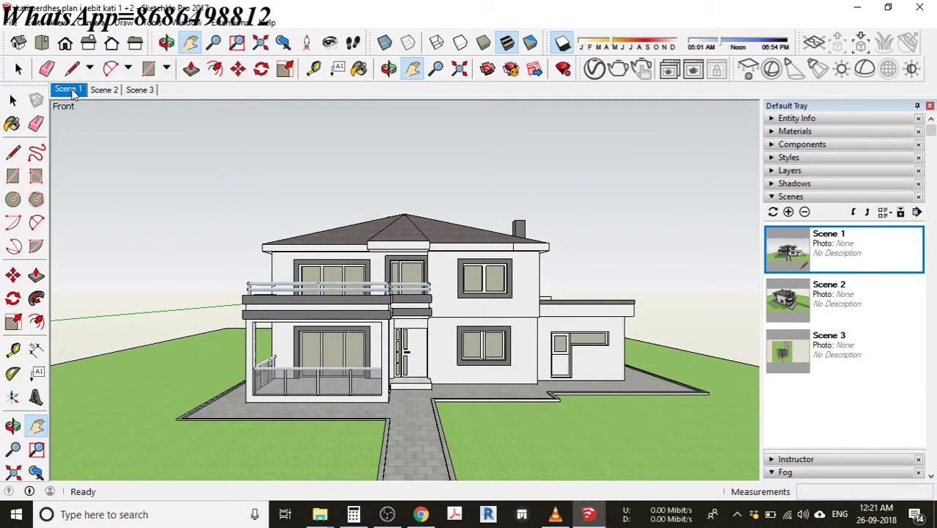
Preview Scene 2 and Scene 3 via their tabs and tray entries, ending on Scene 1's front view
{"action": "left_click", "coordinate": [103, 89]}
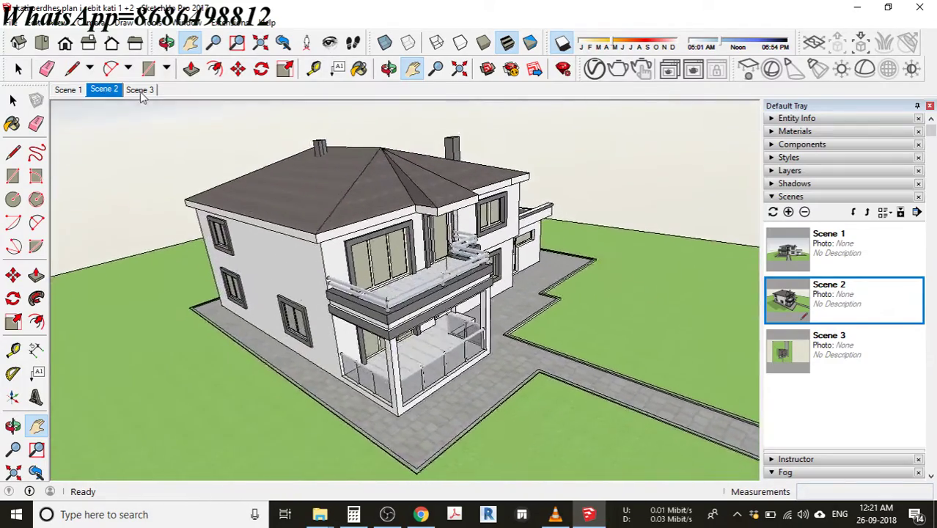
{"action": "left_click", "coordinate": [142, 91]}
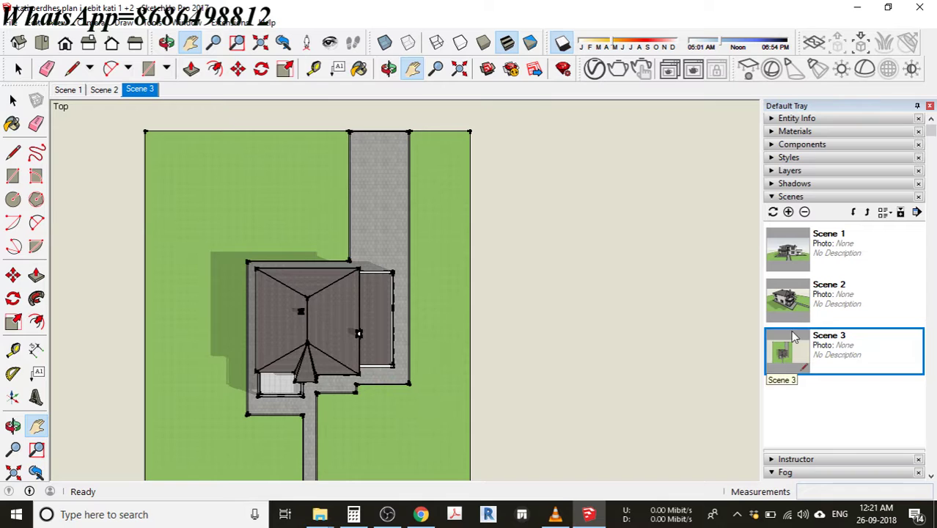
{"action": "left_click", "coordinate": [833, 305]}
{"action": "left_click", "coordinate": [828, 249]}
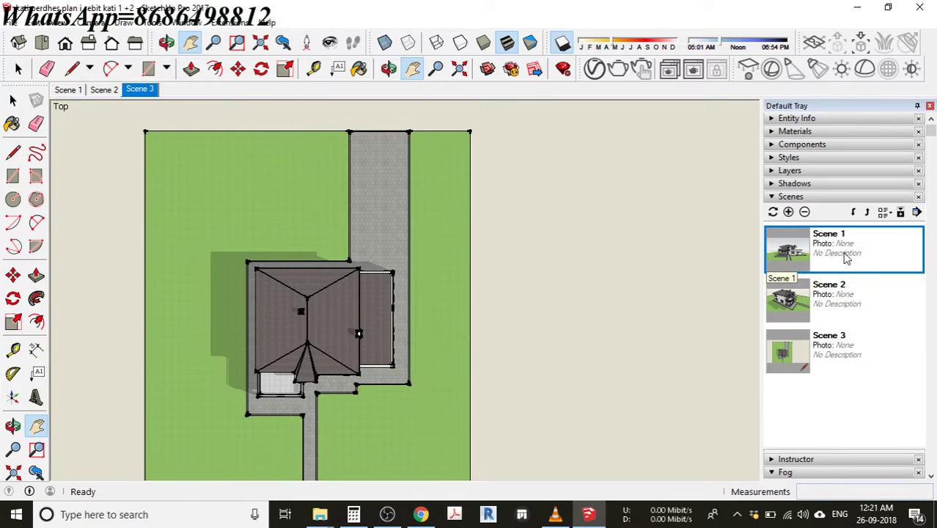
{"action": "left_click", "coordinate": [852, 309]}
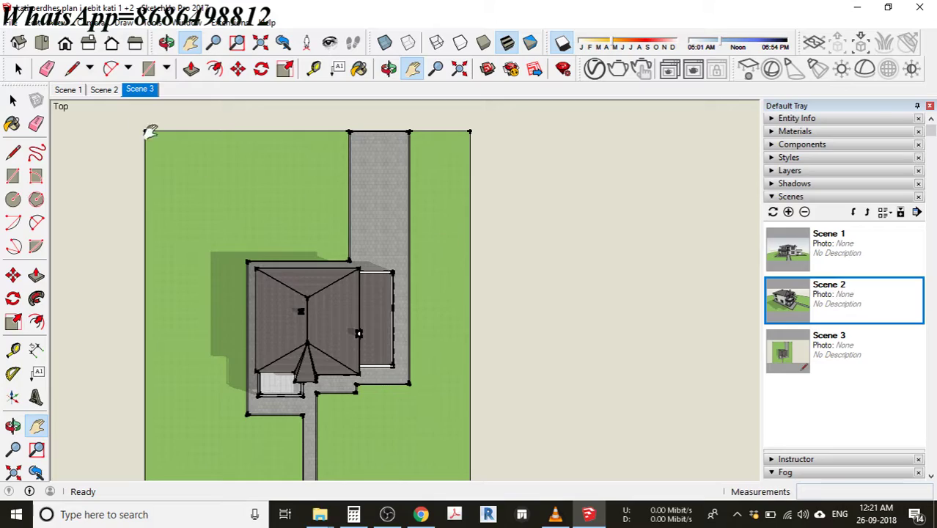
{"action": "left_click", "coordinate": [101, 92]}
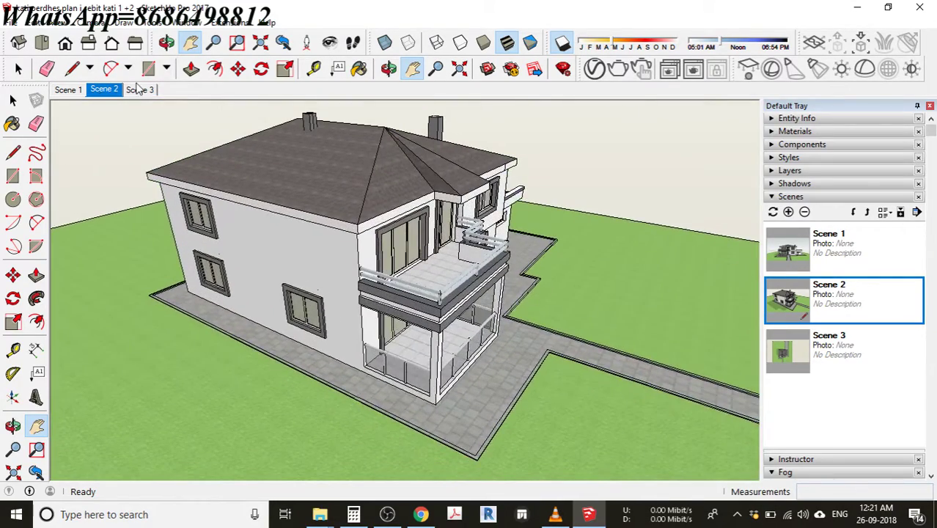
{"action": "left_click", "coordinate": [139, 88]}
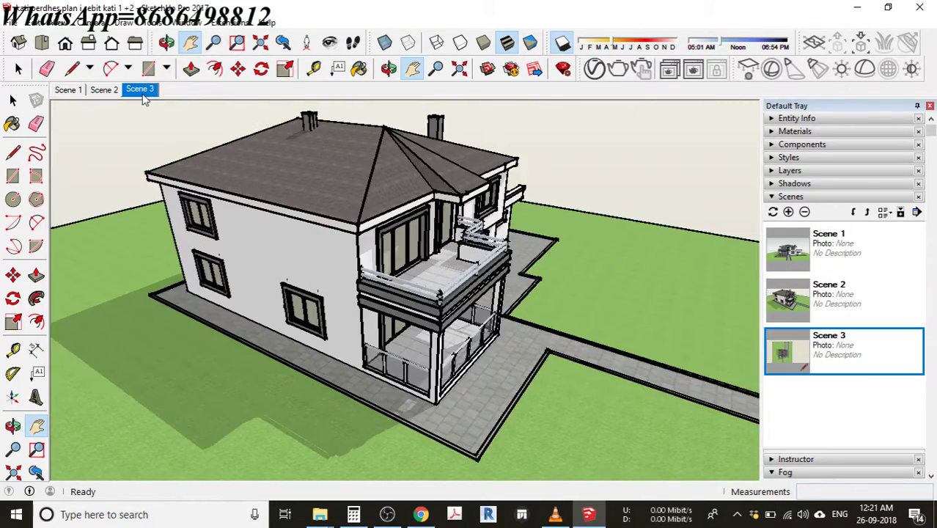
{"action": "left_click", "coordinate": [82, 89]}
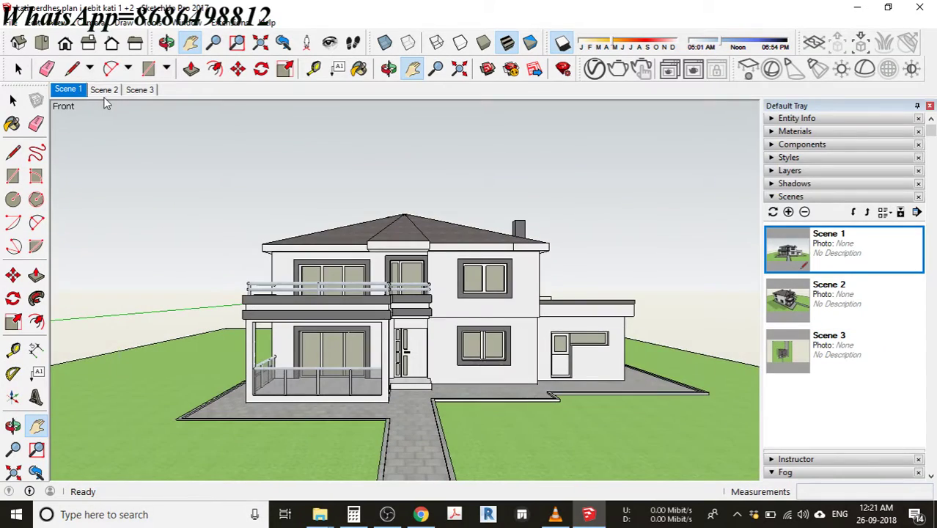
Uncheck Enable scene transitions in the animation settings, then display Scene 2
{"action": "left_click", "coordinate": [91, 22]}
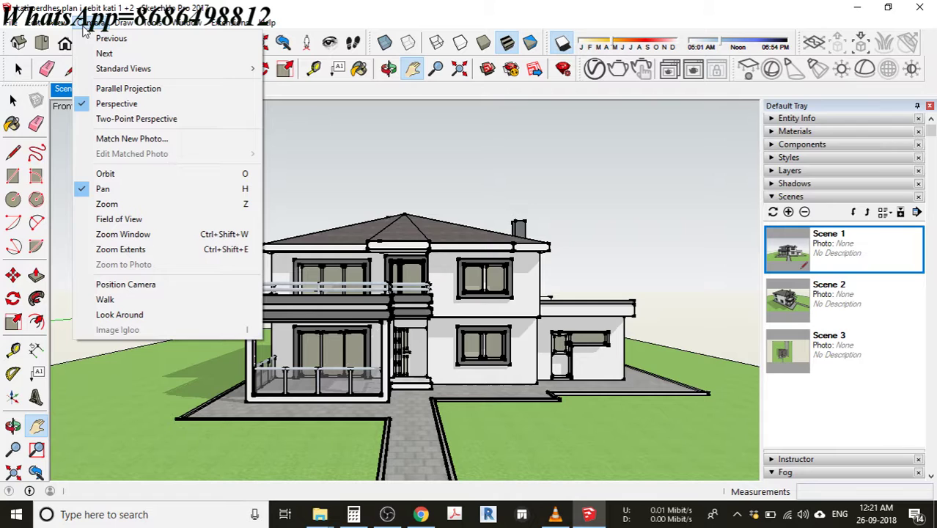
{"action": "mouse_move", "coordinate": [61, 31]}
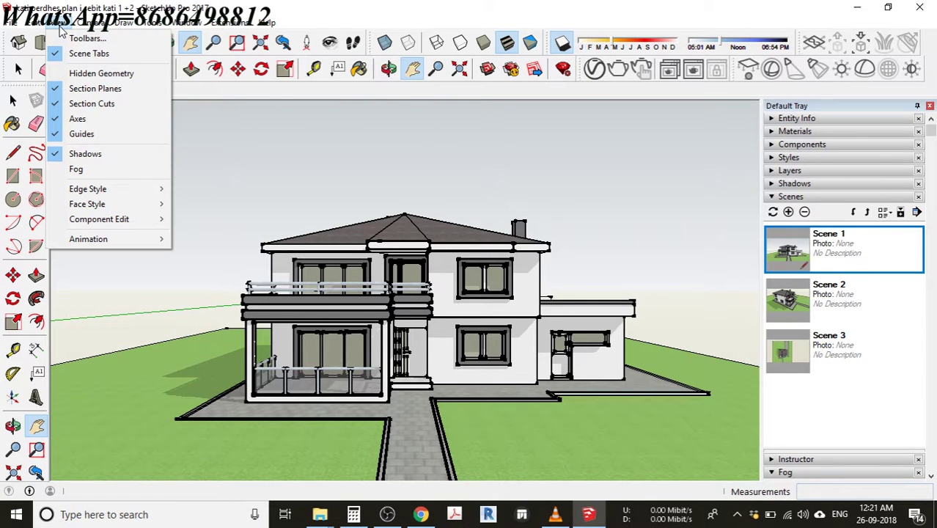
{"action": "mouse_move", "coordinate": [119, 241]}
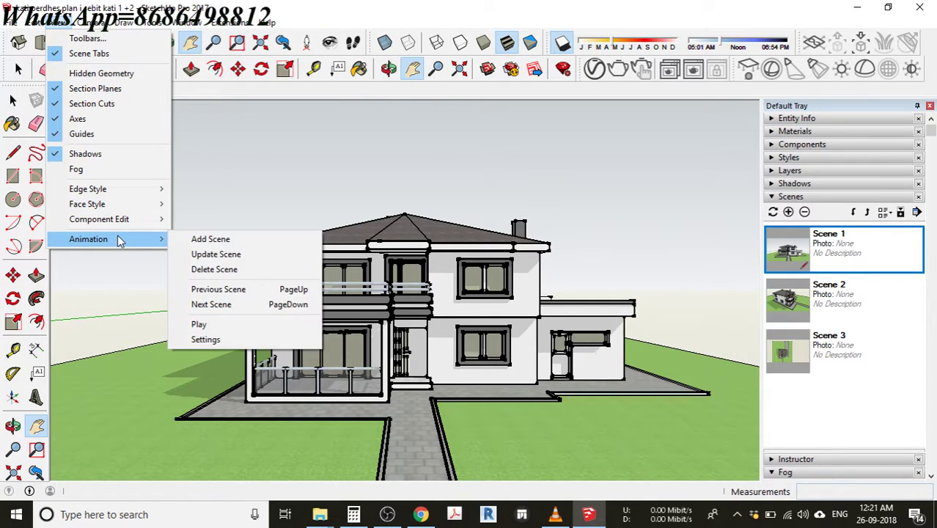
{"action": "left_click", "coordinate": [233, 340]}
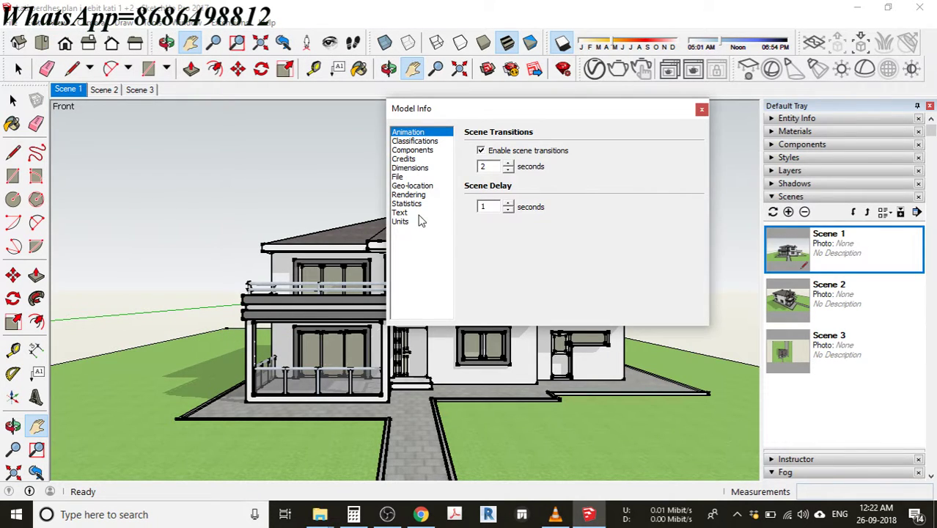
{"action": "left_click", "coordinate": [494, 155]}
{"action": "left_click", "coordinate": [702, 110]}
{"action": "left_click", "coordinate": [104, 89]}
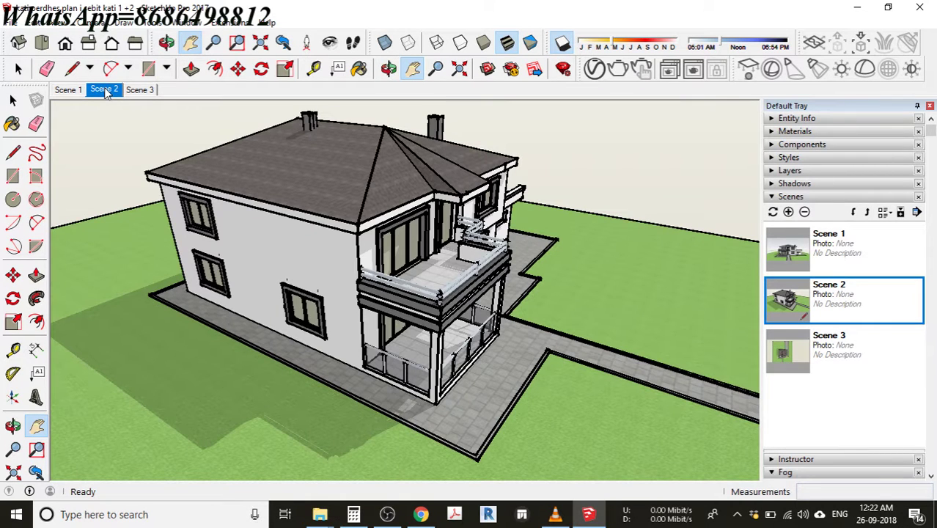
Flip through Scene 3, Scene 2 and Scene 1, then choose Rename Scene for Scene 1
{"action": "left_click", "coordinate": [138, 90]}
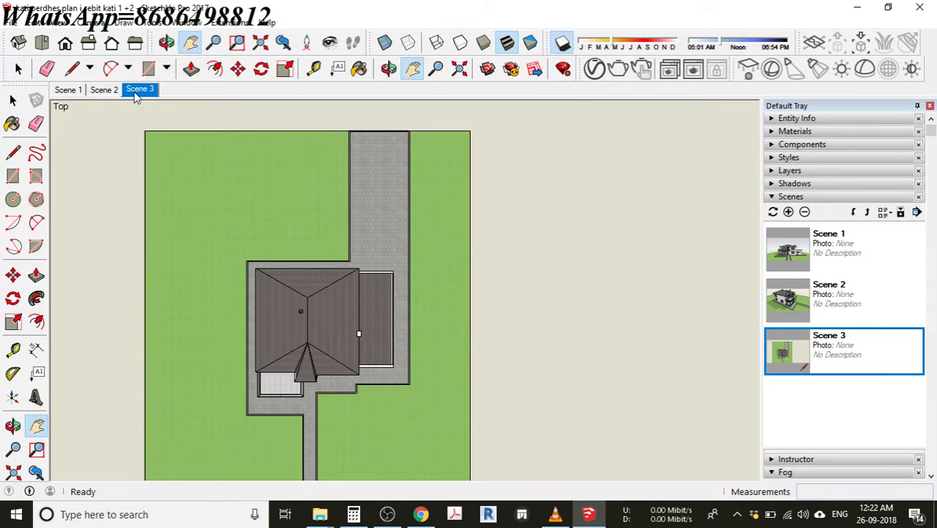
{"action": "left_click", "coordinate": [104, 90]}
{"action": "left_click", "coordinate": [73, 90]}
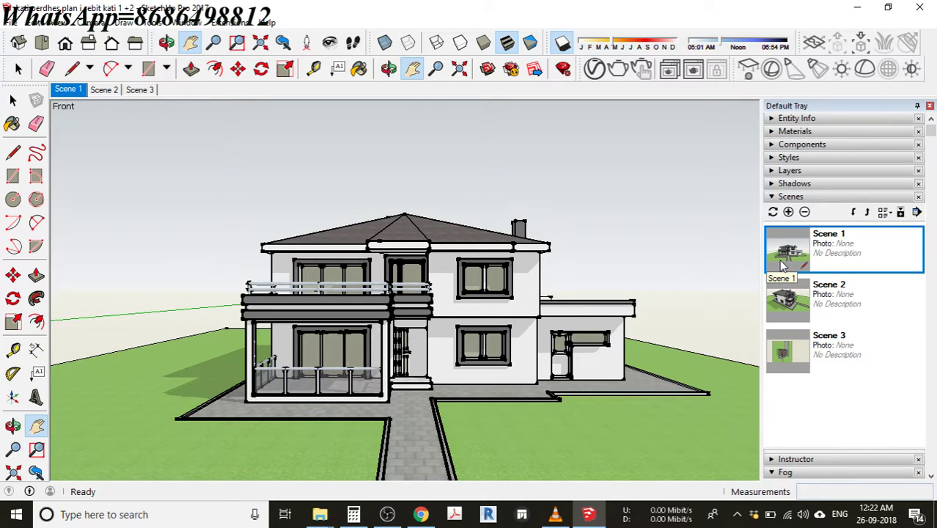
{"action": "right_click", "coordinate": [843, 241]}
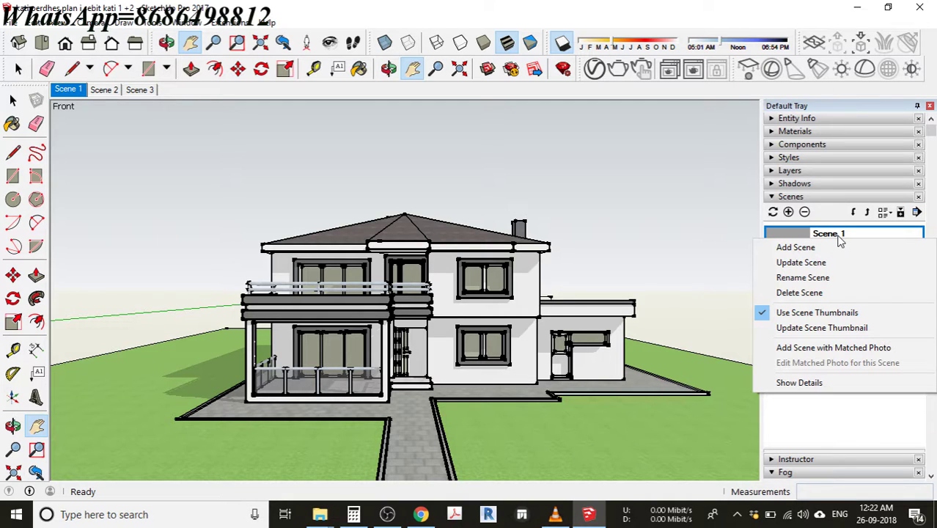
{"action": "left_click", "coordinate": [823, 276]}
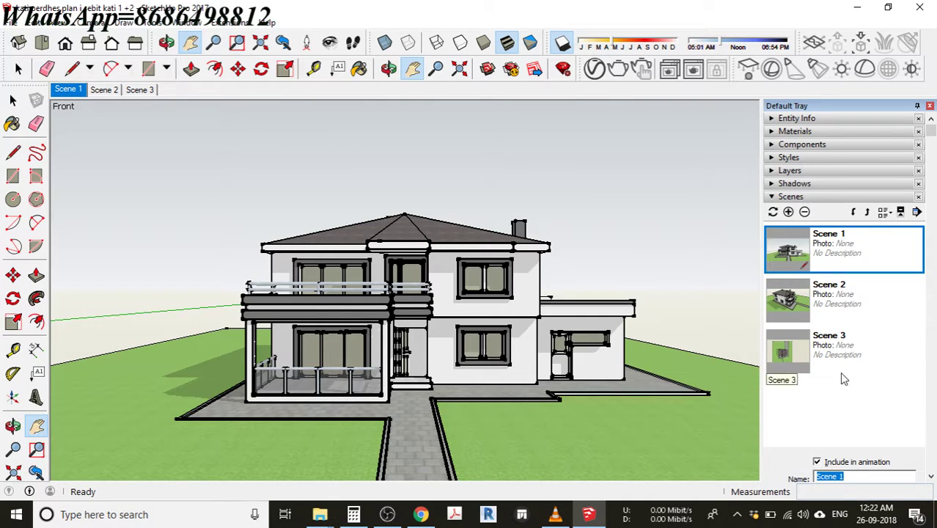
Replace Scene 1's name with 'front' in the Scenes tray Name field
{"action": "scroll", "coordinate": [844, 414], "scroll_direction": "down", "scroll_amount": 3}
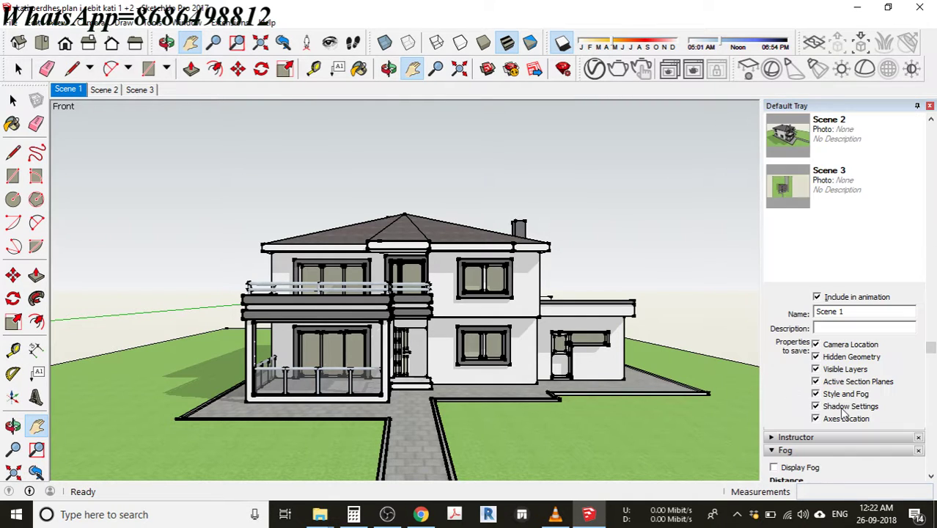
{"action": "left_click", "coordinate": [856, 312]}
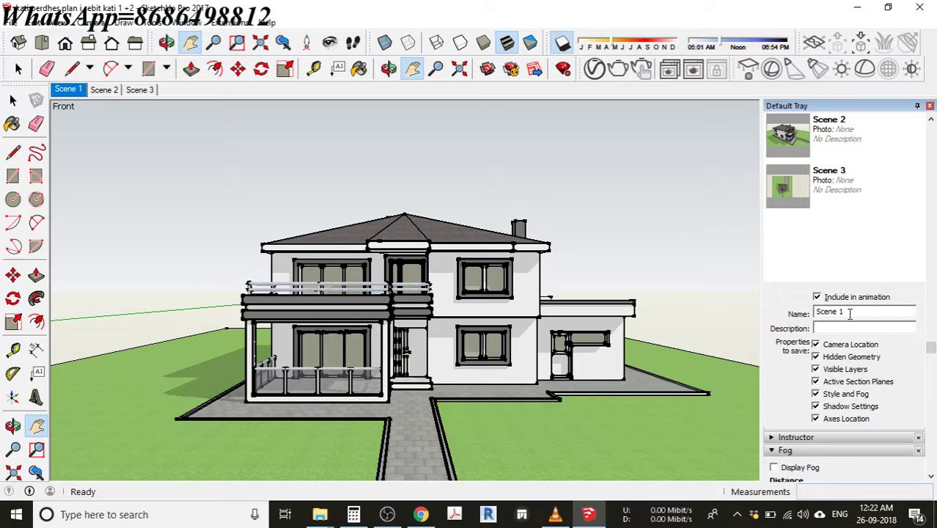
{"action": "left_click_drag", "start_coordinate": [848, 311], "coordinate": [769, 316]}
{"action": "type", "text": "front"}
{"action": "left_click", "coordinate": [845, 329]}
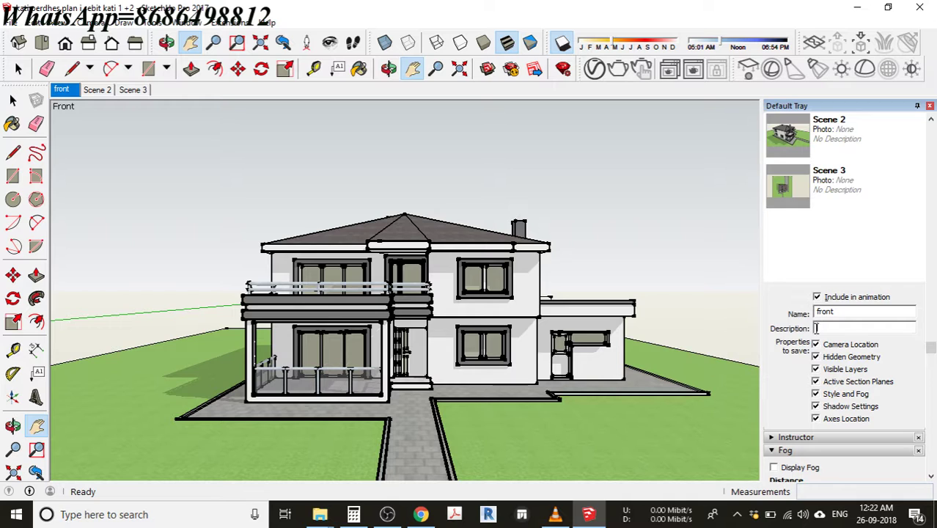
Select Scene 2, show its view, and replace its name with '3d view'
{"action": "left_click", "coordinate": [809, 230]}
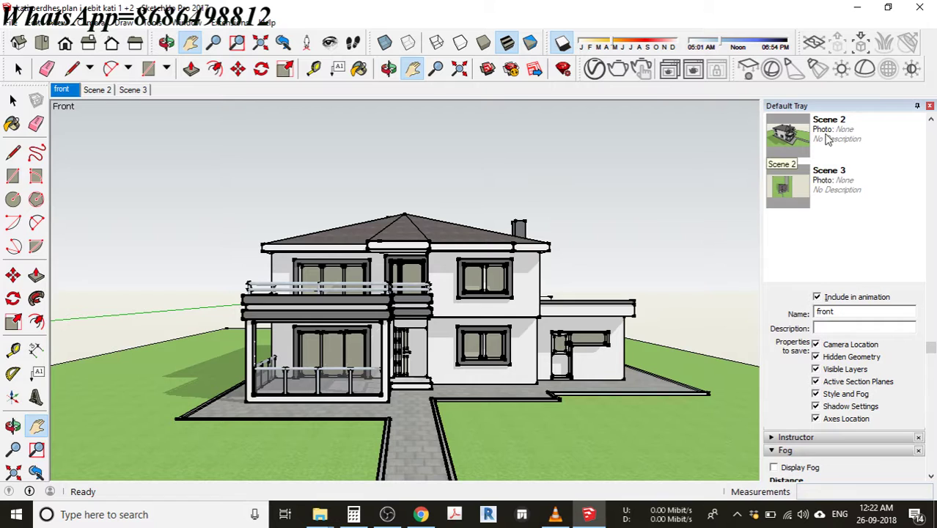
{"action": "left_click", "coordinate": [827, 141]}
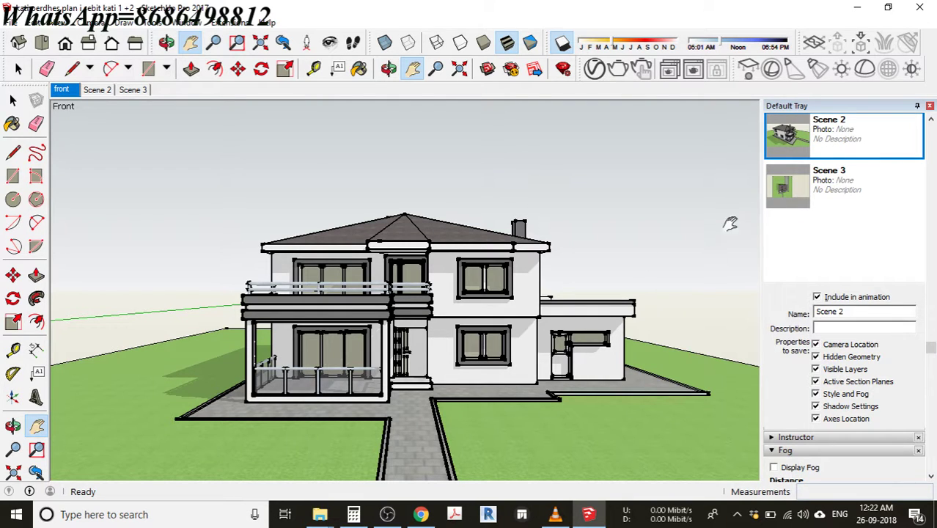
{"action": "left_click_drag", "start_coordinate": [859, 312], "coordinate": [809, 313]}
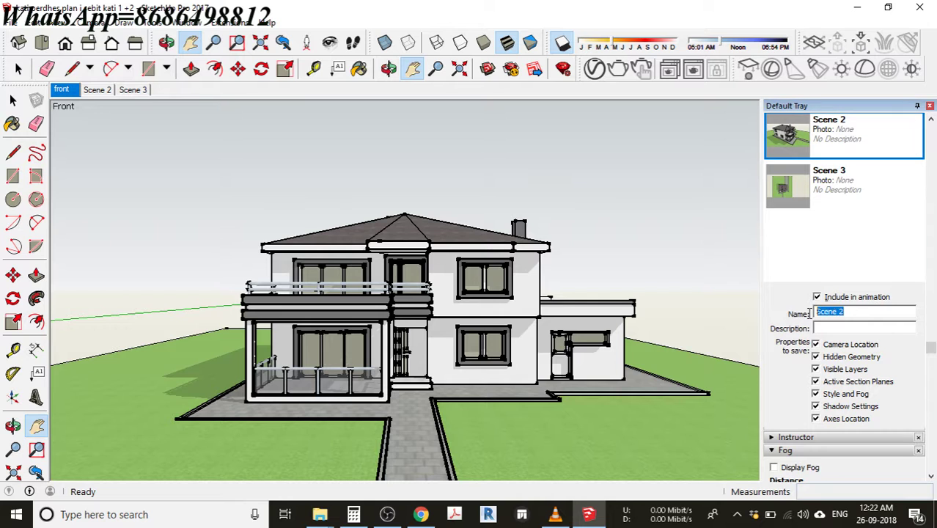
{"action": "left_click", "coordinate": [98, 92]}
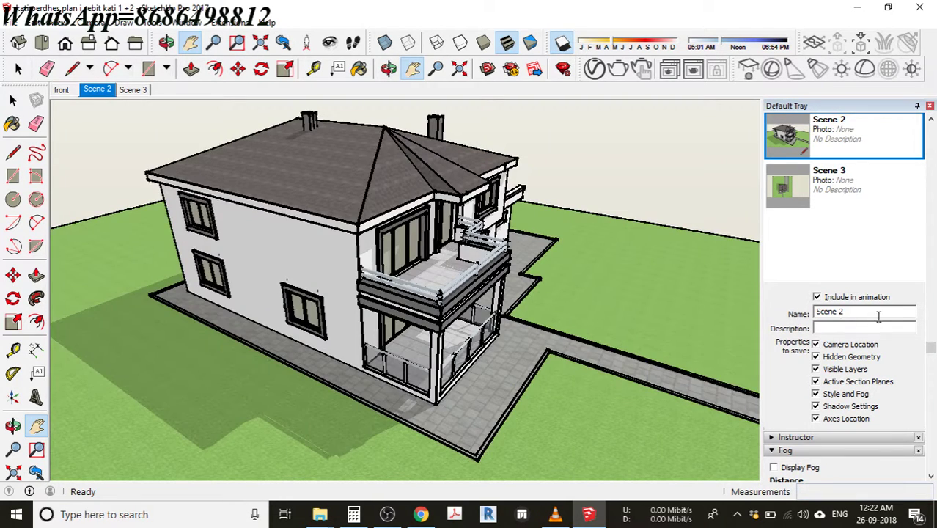
{"action": "left_click", "coordinate": [860, 311]}
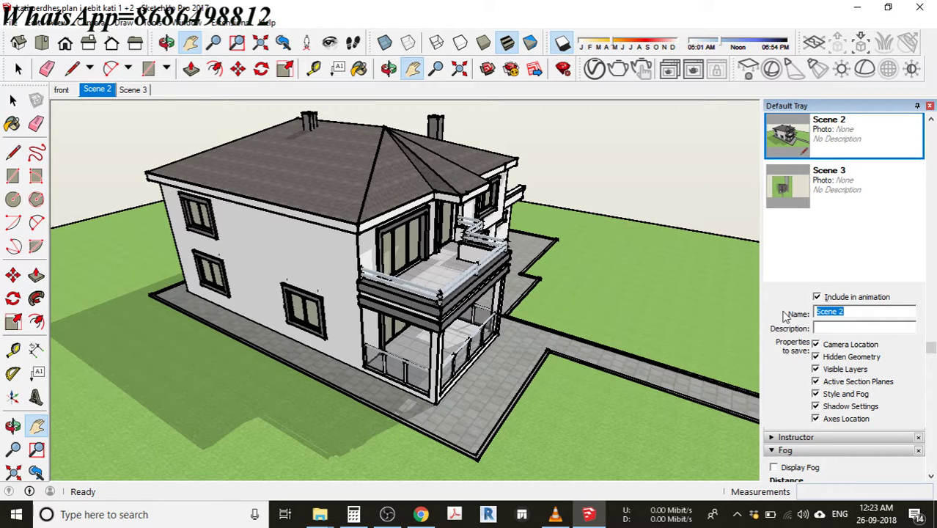
{"action": "type", "text": "3d view"}
{"action": "left_click", "coordinate": [841, 327]}
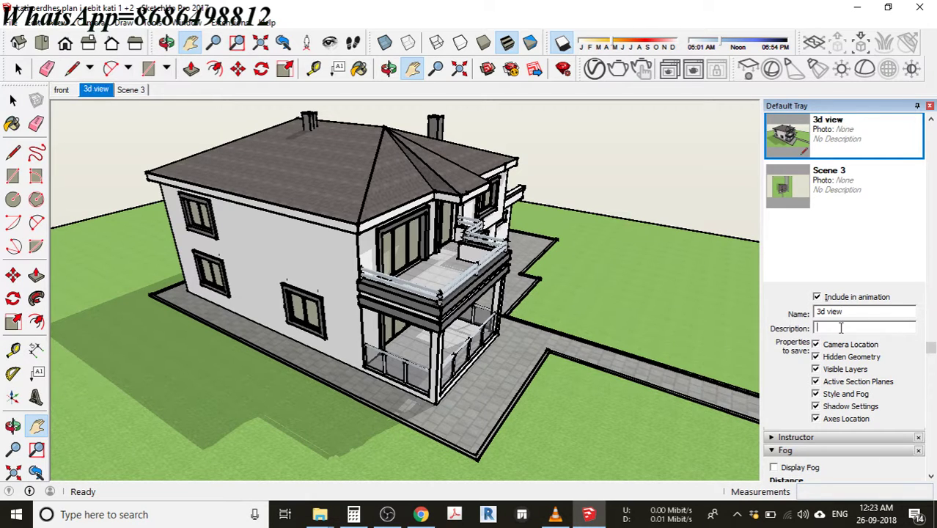
Rename Scene 3 to 'top' while showing its top plan view
{"action": "left_click", "coordinate": [828, 176]}
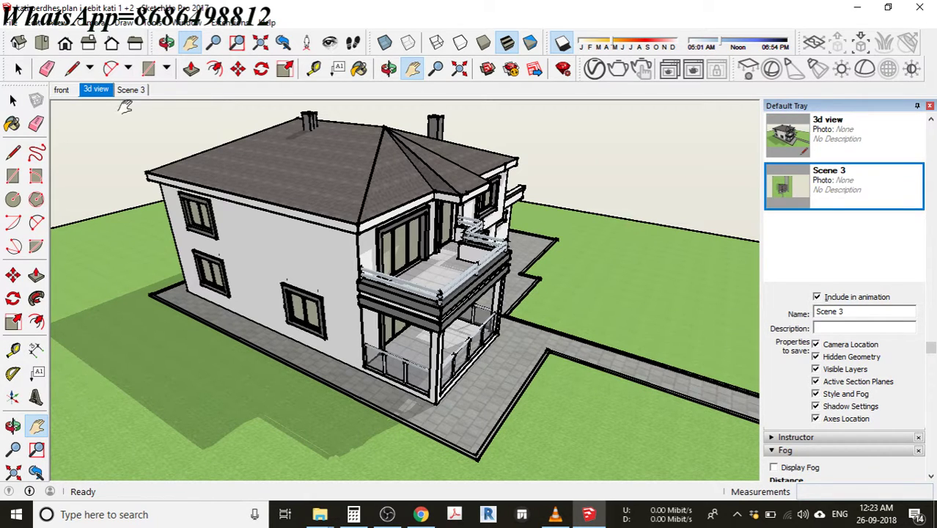
{"action": "left_click", "coordinate": [132, 91]}
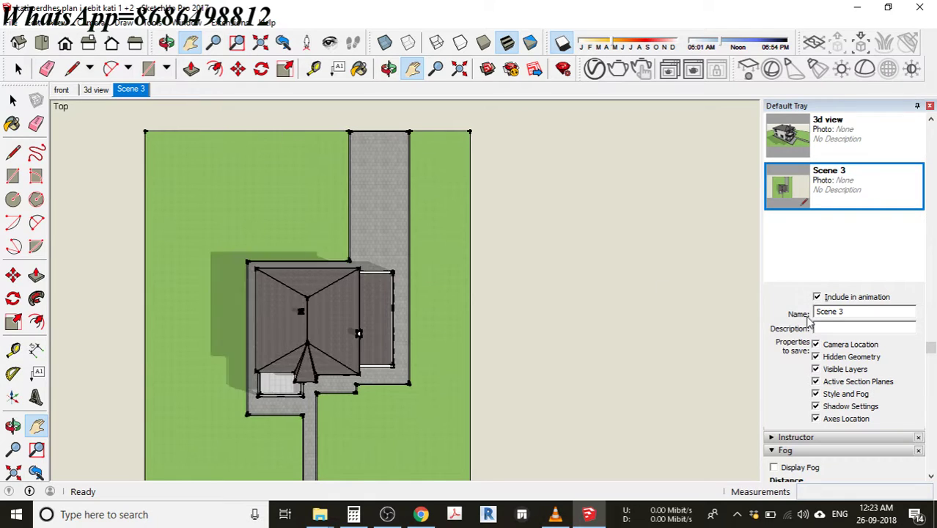
{"action": "left_click_drag", "start_coordinate": [851, 312], "coordinate": [784, 312]}
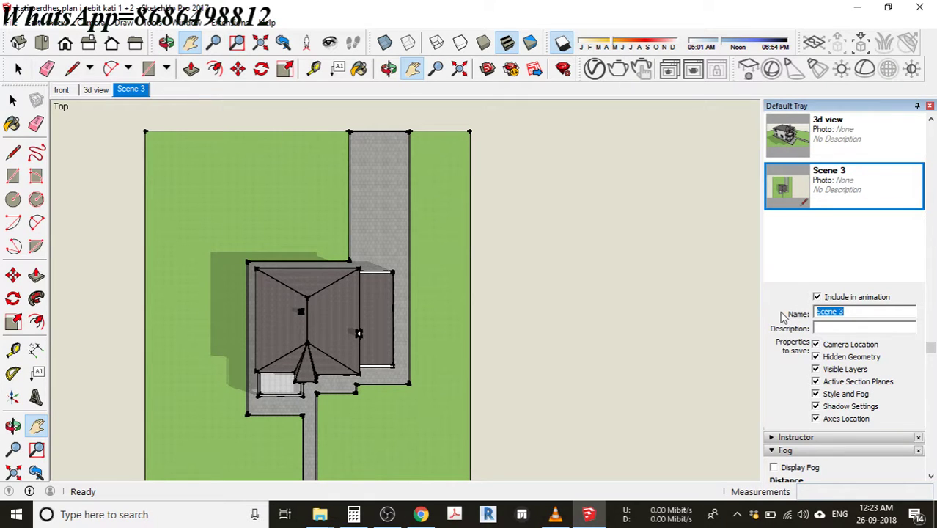
{"action": "type", "text": "top"}
{"action": "left_click", "coordinate": [871, 328]}
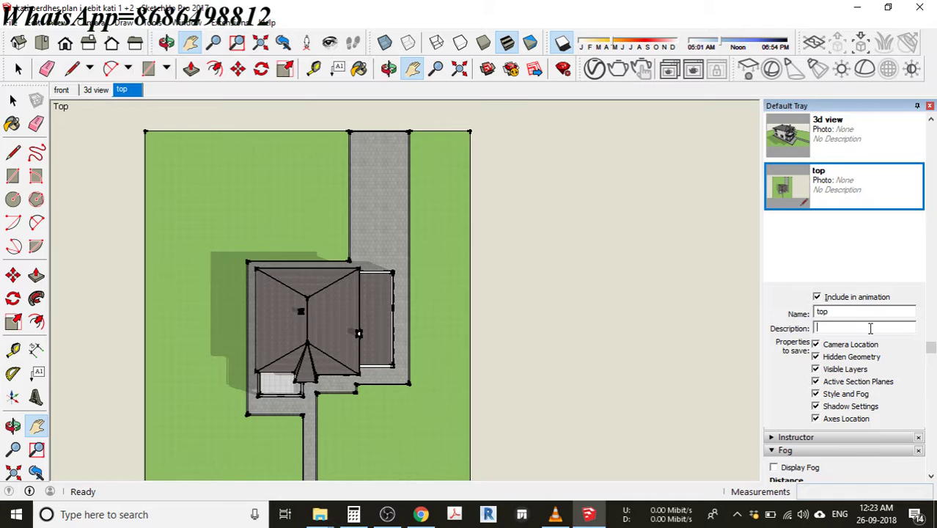
Preview the front, 3d view and top scenes, ending back on front
{"action": "left_click", "coordinate": [62, 90]}
{"action": "left_click", "coordinate": [95, 90]}
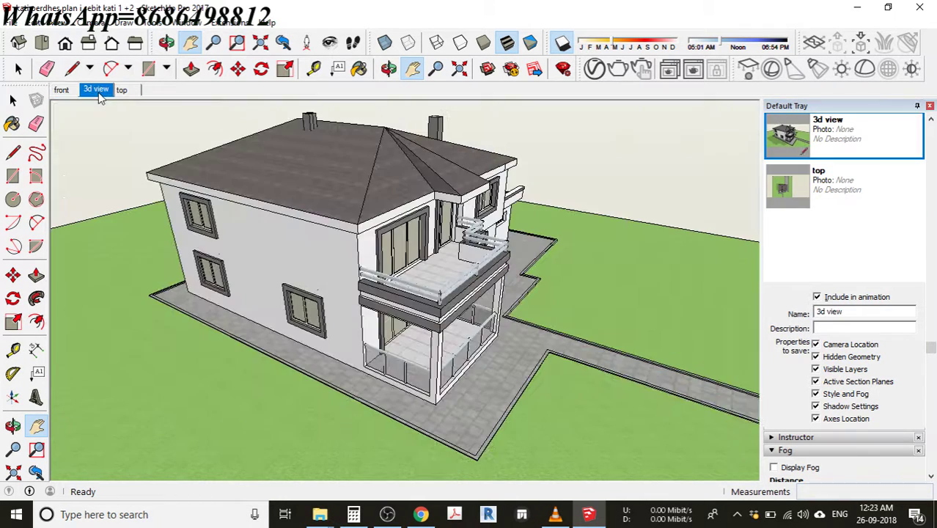
{"action": "left_click", "coordinate": [122, 90]}
{"action": "left_click", "coordinate": [95, 89]}
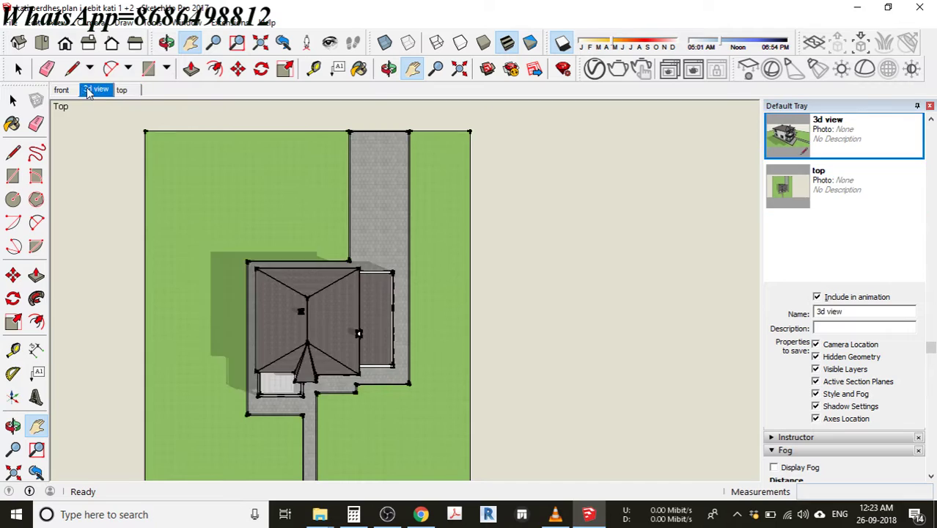
{"action": "left_click", "coordinate": [61, 90]}
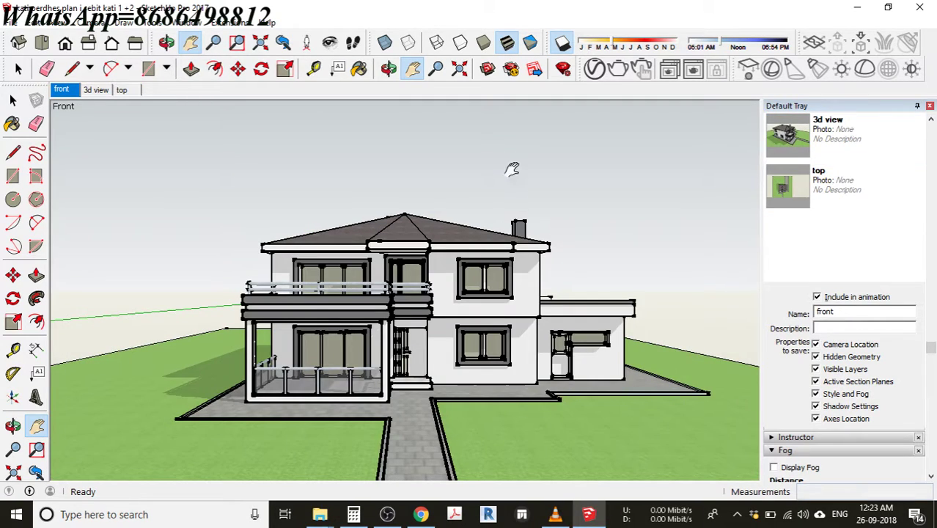
Orbit and pan the house into a low corner perspective
{"action": "key", "text": "o"}
{"action": "left_click_drag", "start_coordinate": [566, 241], "coordinate": [389, 300]}
{"action": "key", "text": "h"}
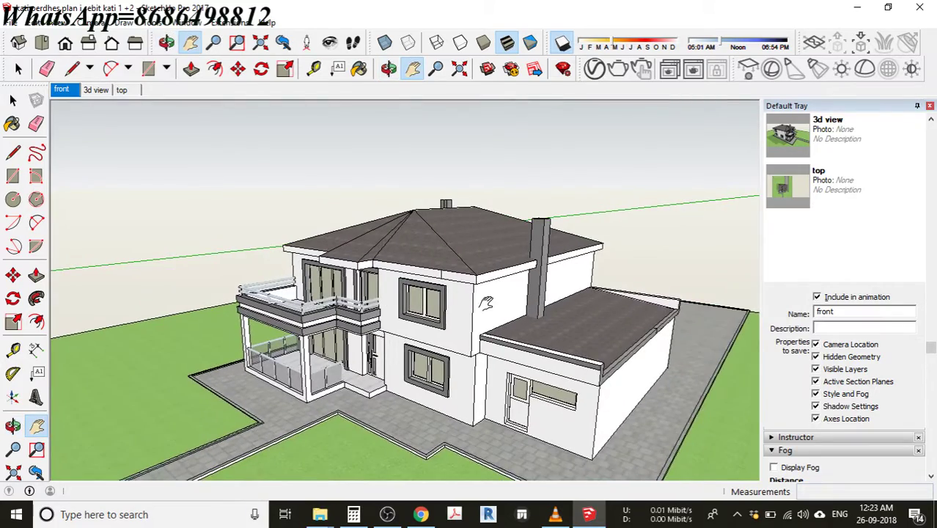
{"action": "left_click_drag", "start_coordinate": [484, 302], "coordinate": [486, 310]}
{"action": "middle_click_drag", "start_coordinate": [487, 310], "coordinate": [455, 253]}
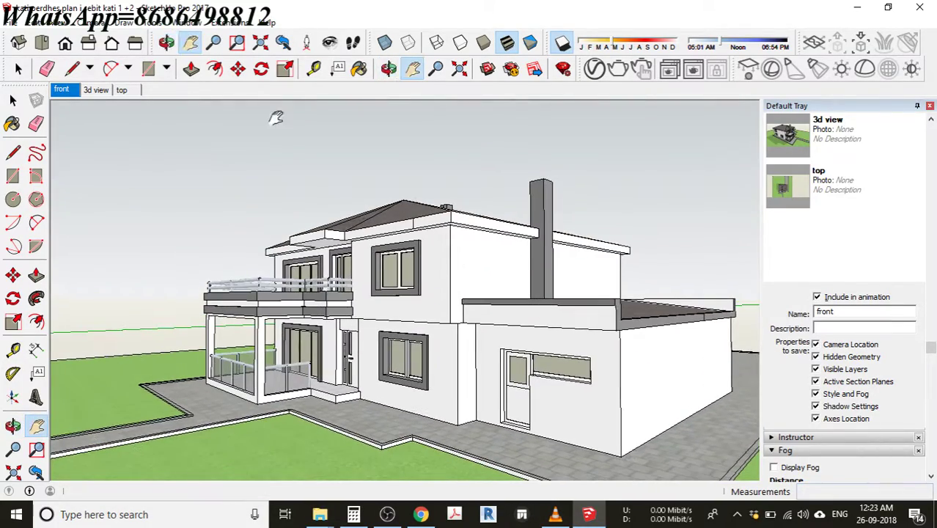
Switch the face style to Hidden Line from the View menu and orbit slightly
{"action": "left_click", "coordinate": [60, 22]}
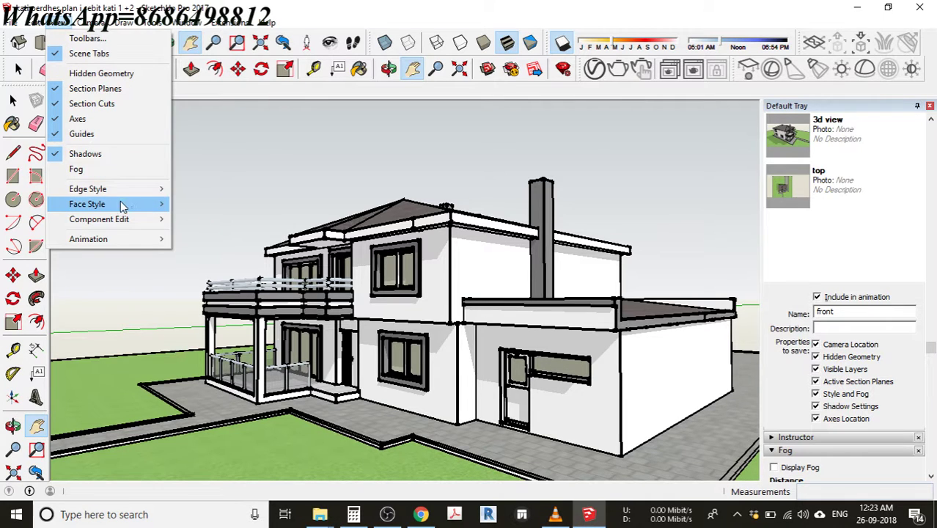
{"action": "mouse_move", "coordinate": [121, 208]}
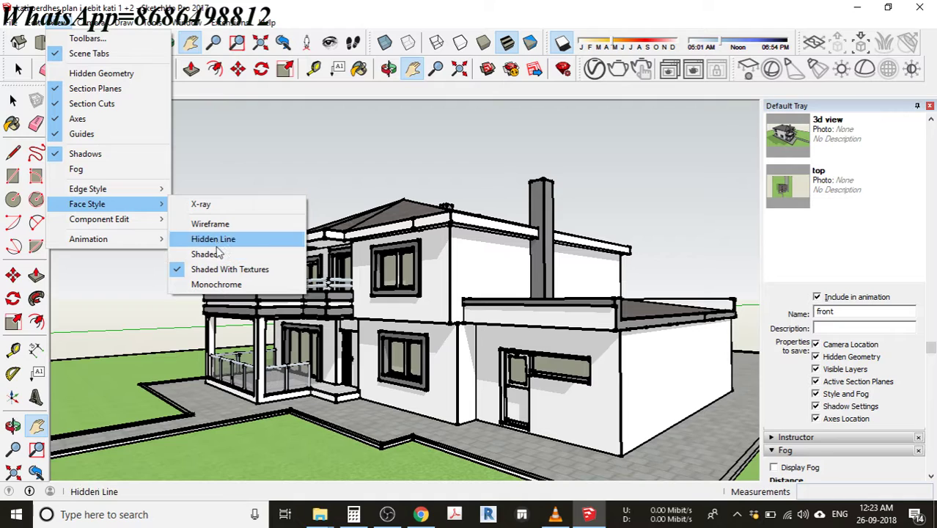
{"action": "left_click", "coordinate": [224, 284]}
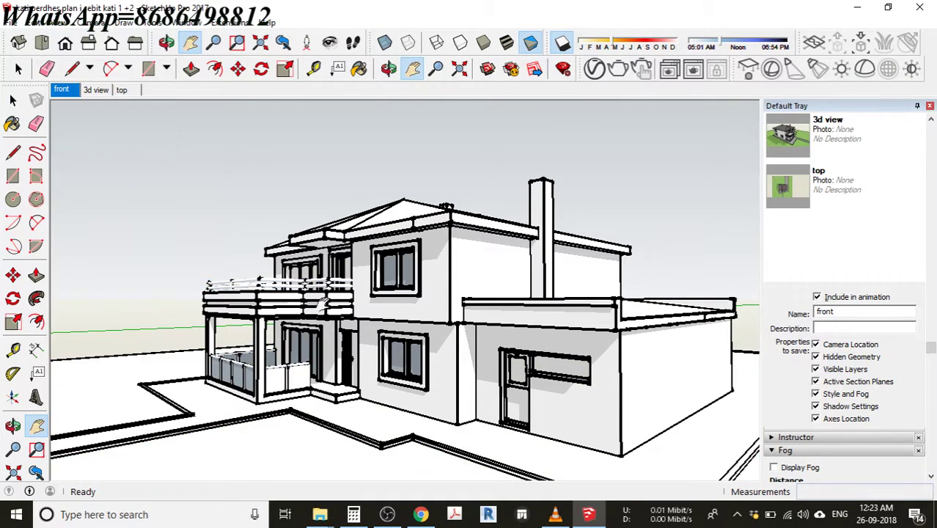
{"action": "middle_click_drag", "start_coordinate": [322, 304], "coordinate": [427, 322]}
Add a fourth scene from the hidden-line view, saving the style change with it
{"action": "scroll", "coordinate": [843, 202], "scroll_direction": "up", "scroll_amount": 5}
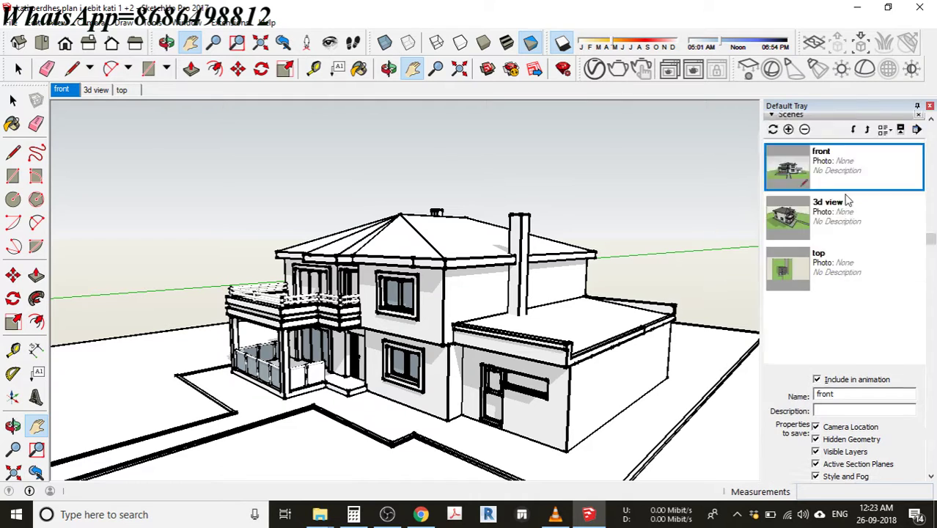
{"action": "left_click", "coordinate": [789, 212]}
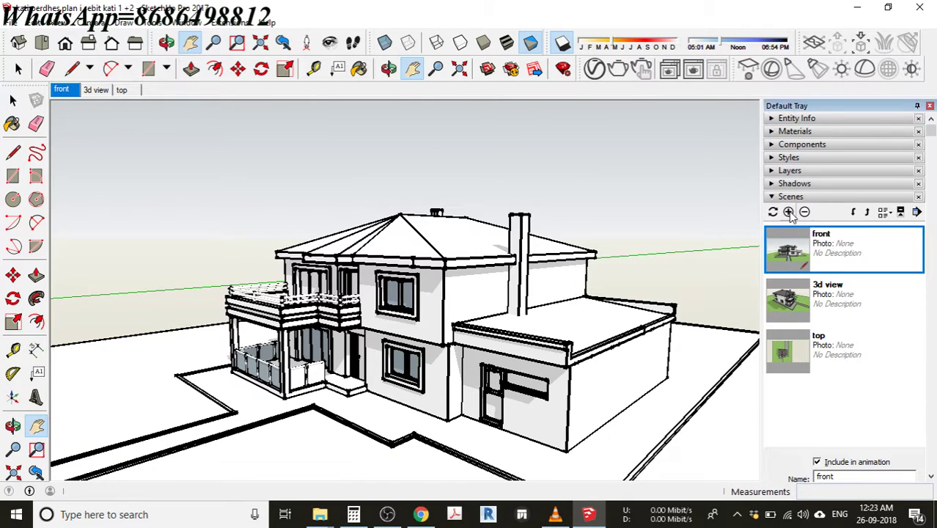
{"action": "left_click", "coordinate": [481, 316]}
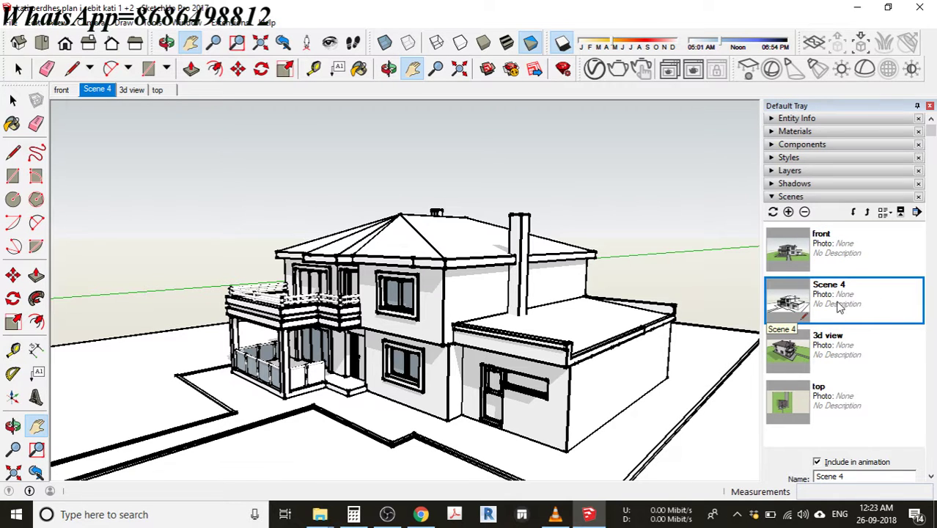
{"action": "left_click_drag", "start_coordinate": [523, 307], "coordinate": [513, 280]}
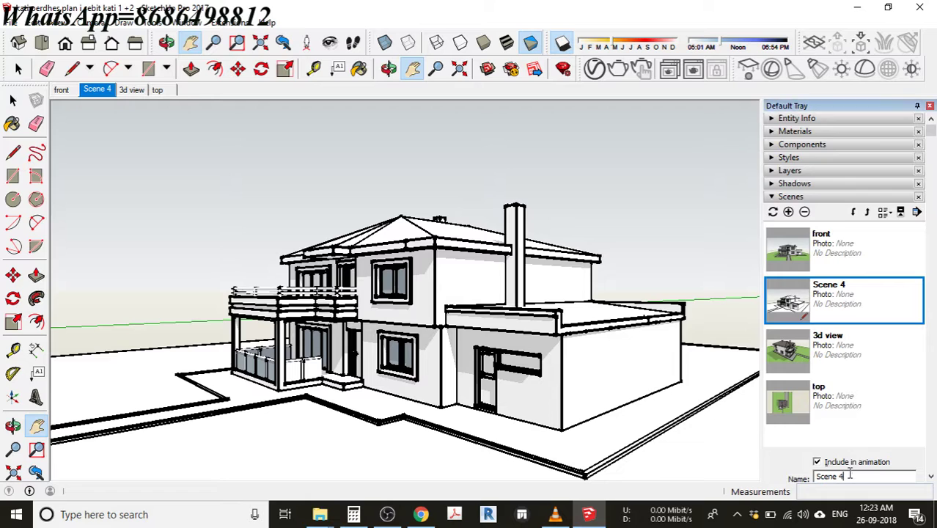
Name the new Scene 4 'monochrome'
{"action": "left_click_drag", "start_coordinate": [845, 477], "coordinate": [817, 477]}
{"action": "type", "text": "monochrome"}
{"action": "key", "text": "Return"}
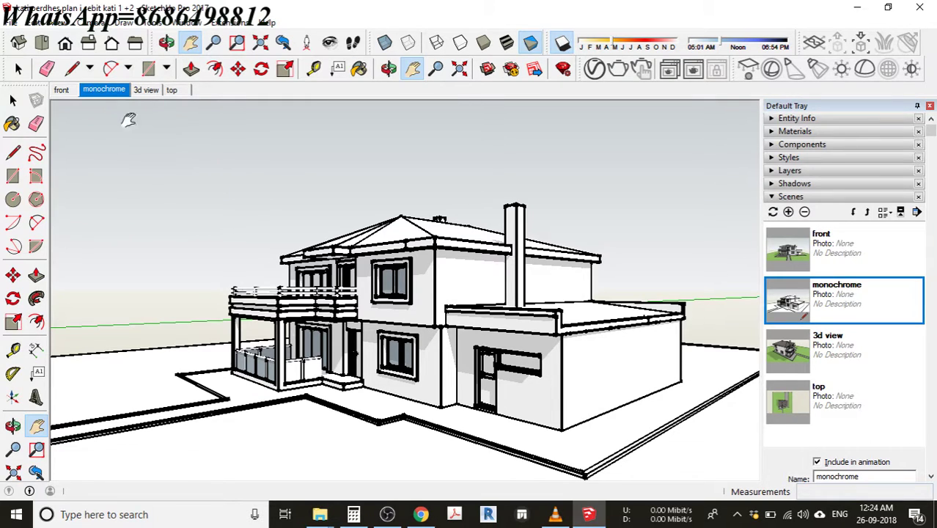
Play back the 3d view, monochrome and top scenes, orbiting between them
{"action": "left_click", "coordinate": [146, 90]}
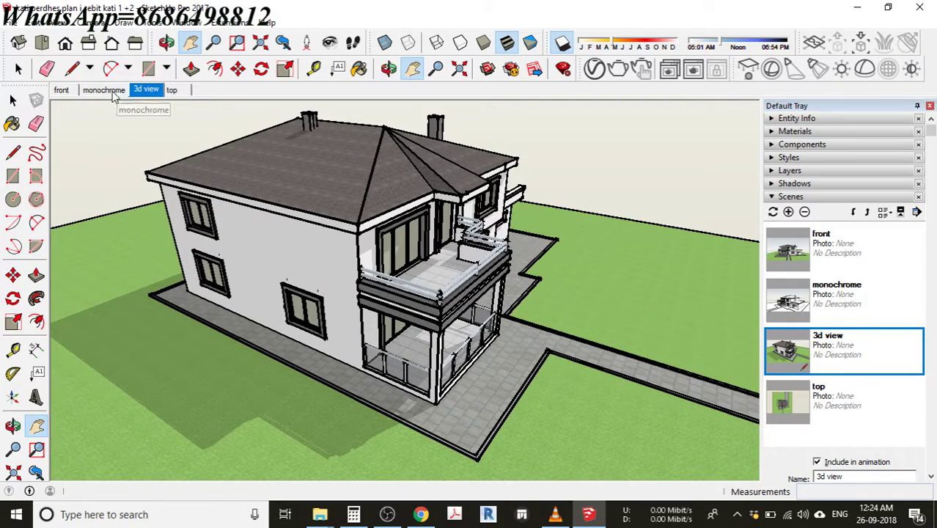
{"action": "left_click", "coordinate": [108, 90]}
{"action": "middle_click_drag", "start_coordinate": [110, 100], "coordinate": [154, 98]}
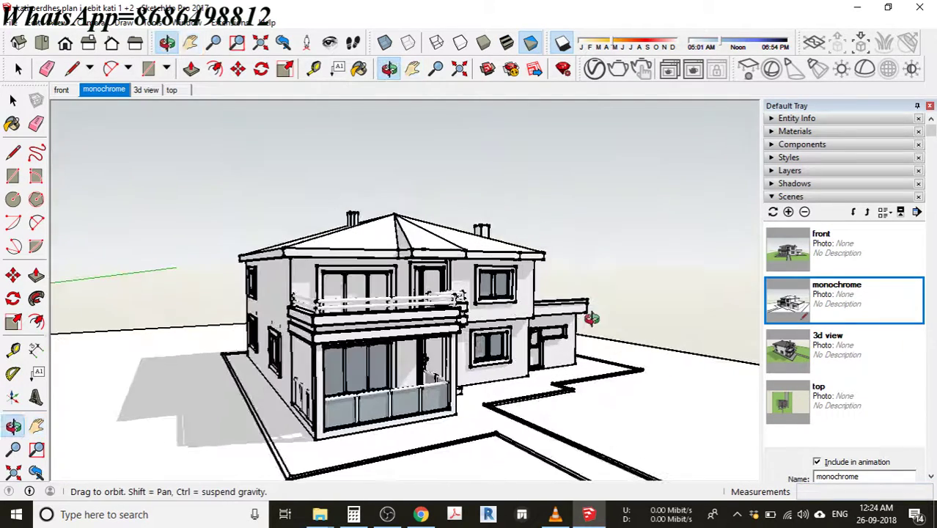
{"action": "left_click", "coordinate": [153, 93]}
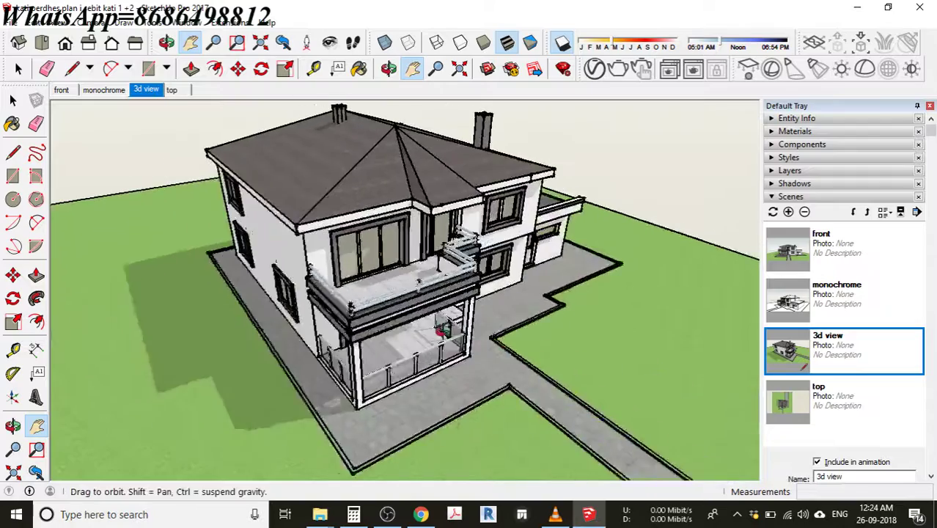
{"action": "left_click", "coordinate": [173, 90]}
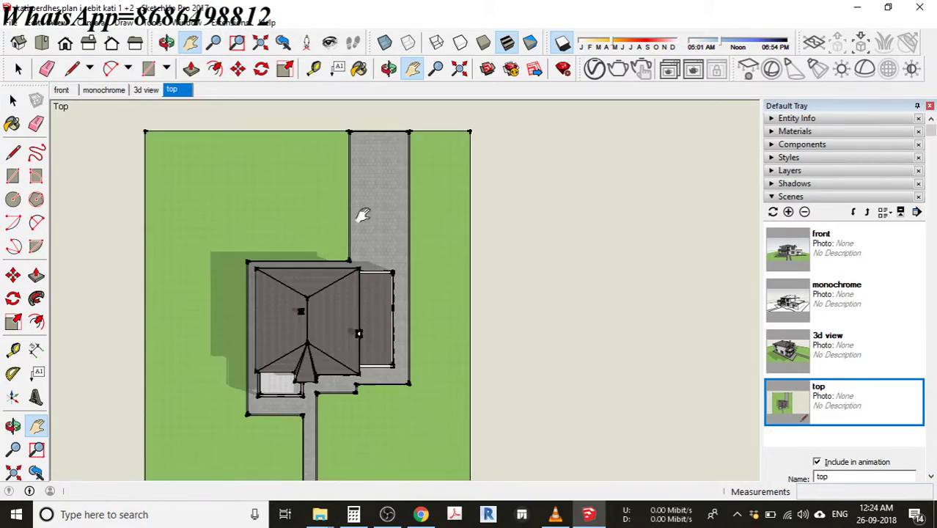
{"action": "middle_click_drag", "start_coordinate": [360, 212], "coordinate": [337, 106]}
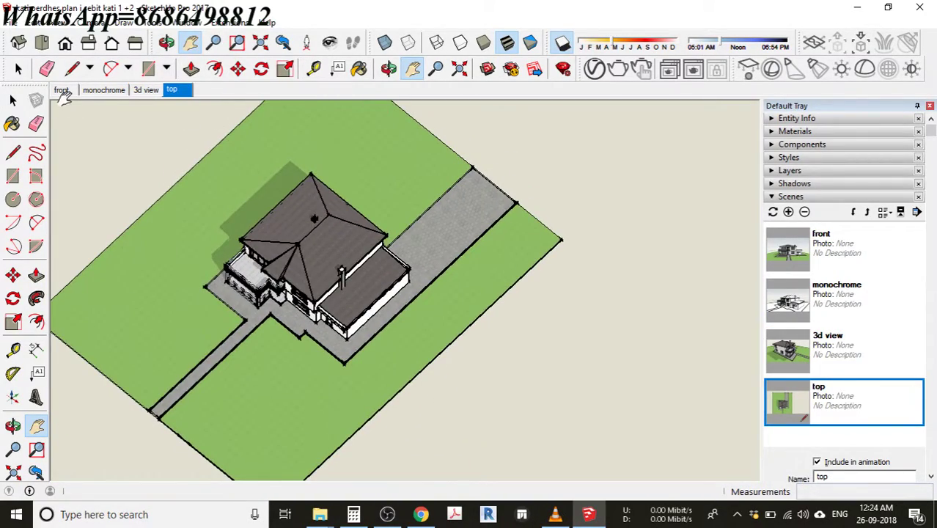
Return to the textured front scene and orbit it into a corner perspective
{"action": "left_click", "coordinate": [62, 91]}
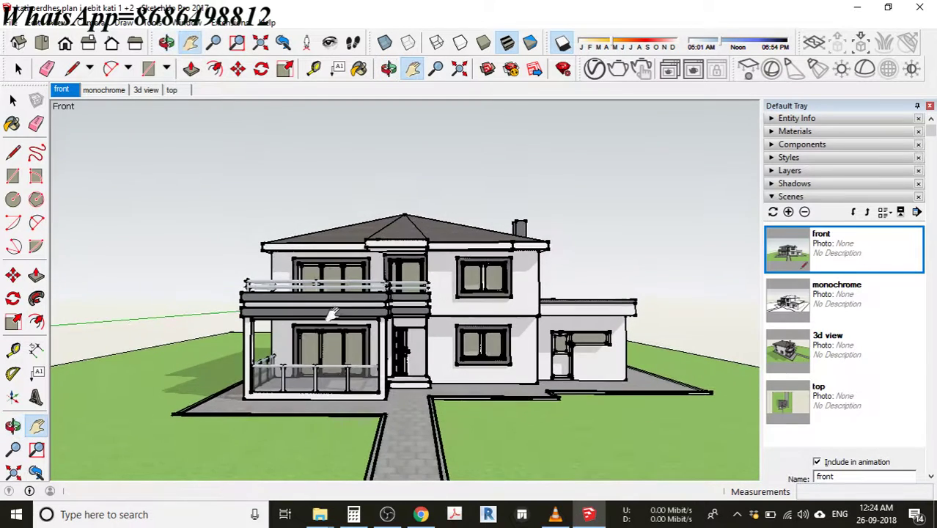
{"action": "middle_click_drag", "start_coordinate": [553, 281], "coordinate": [538, 299]}
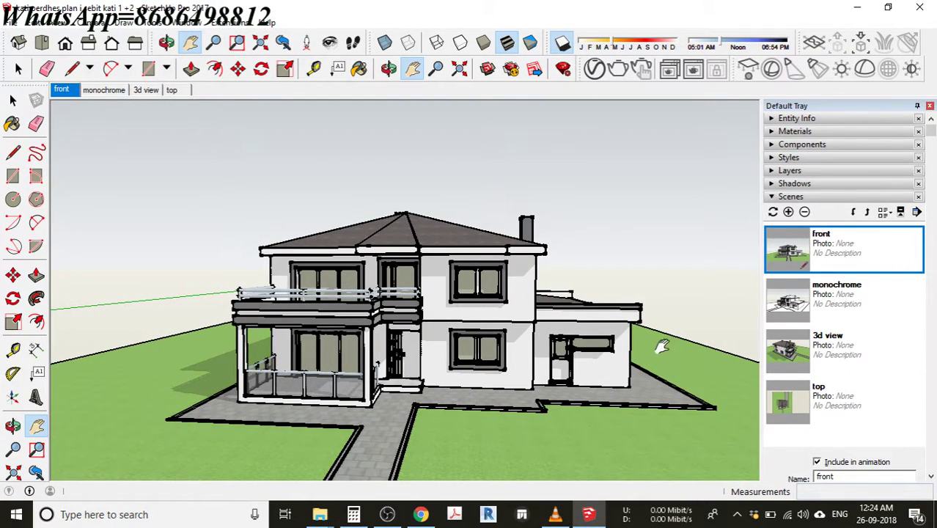
{"action": "middle_click_drag", "start_coordinate": [555, 261], "coordinate": [660, 278]}
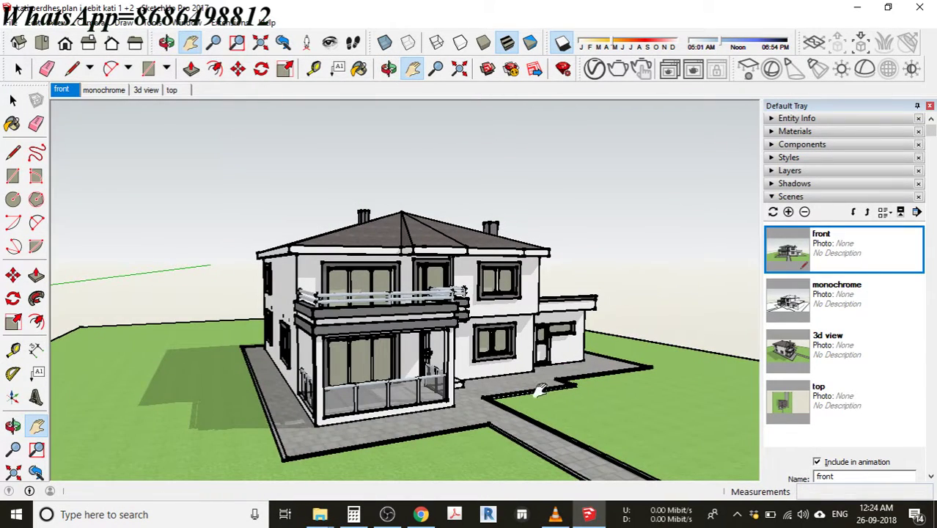